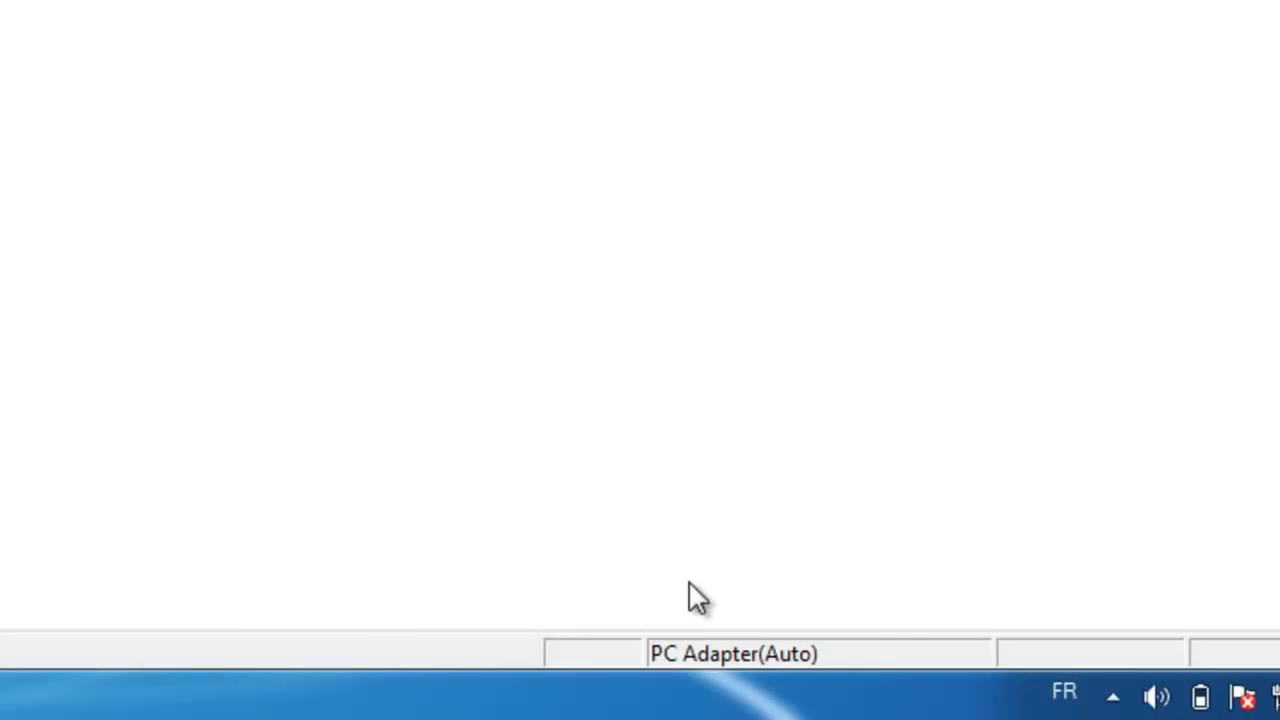
Open the PG/PC interface settings and choose PC Adapter(MPI) as the parameter set used.
{"action": "left_click", "coordinate": [421, 29]}
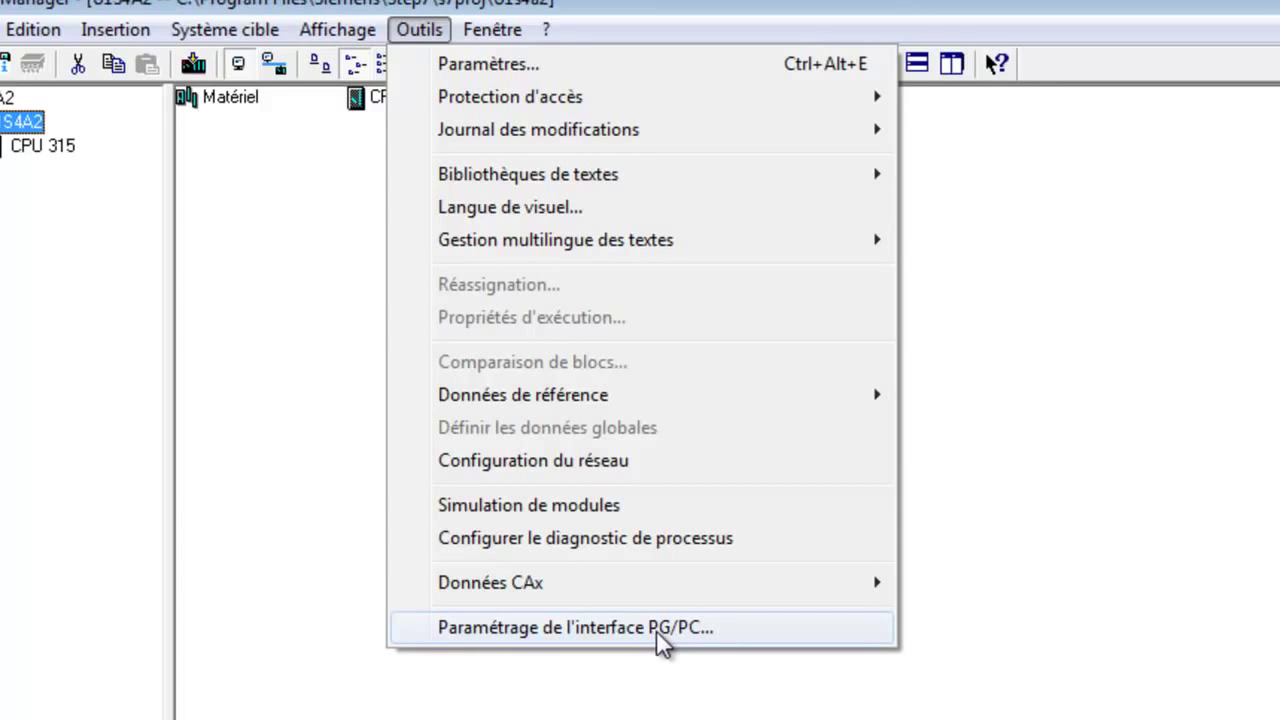
{"action": "left_click", "coordinate": [660, 630]}
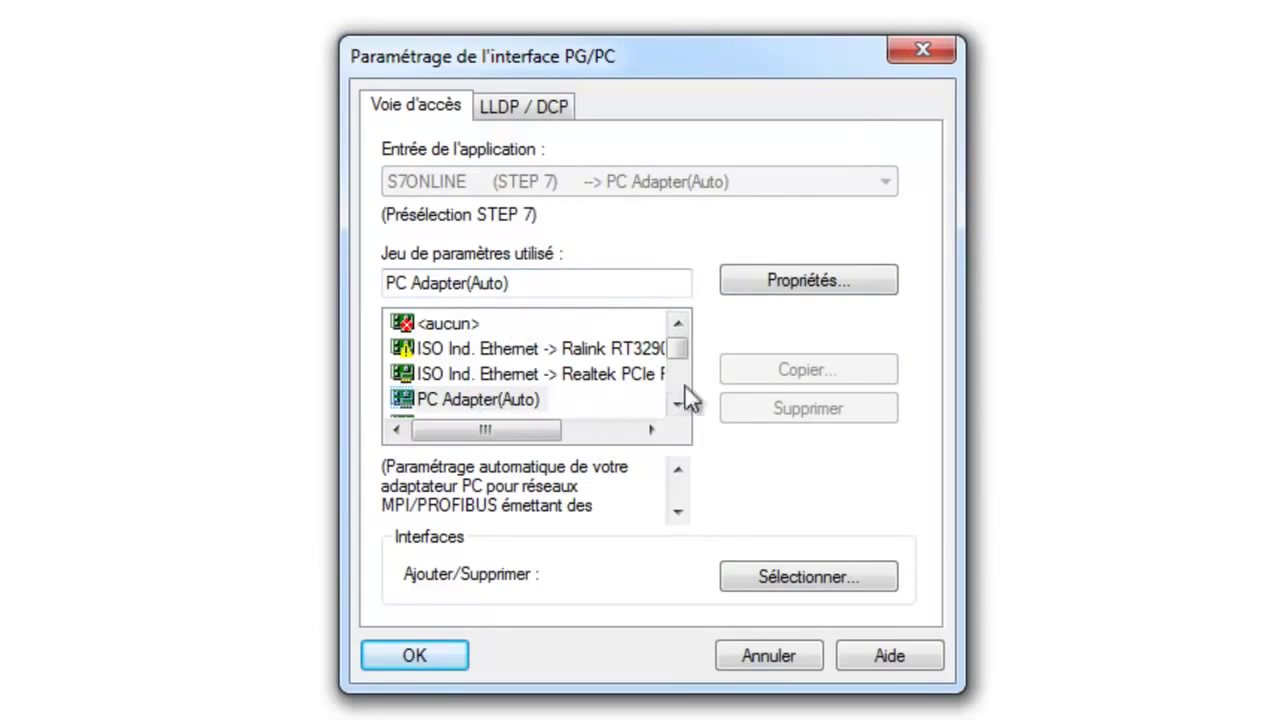
{"action": "left_click_drag", "start_coordinate": [680, 345], "coordinate": [690, 400]}
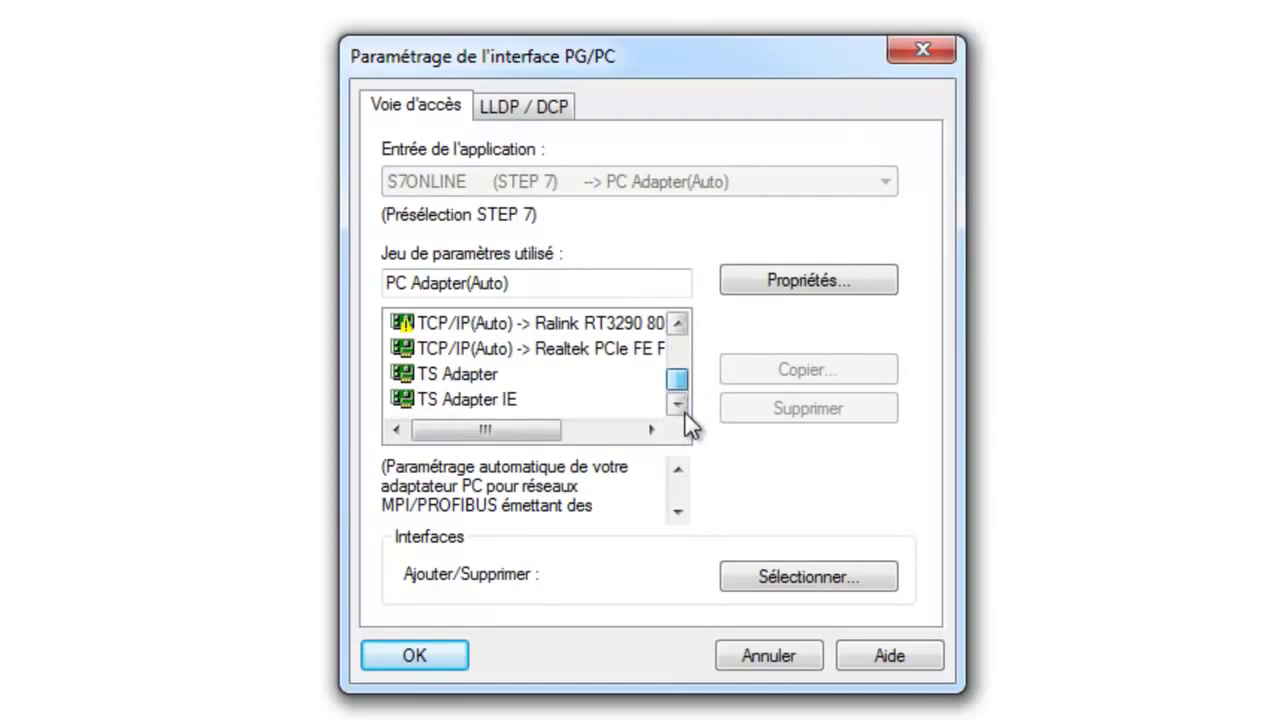
{"action": "left_click_drag", "start_coordinate": [684, 386], "coordinate": [684, 350]}
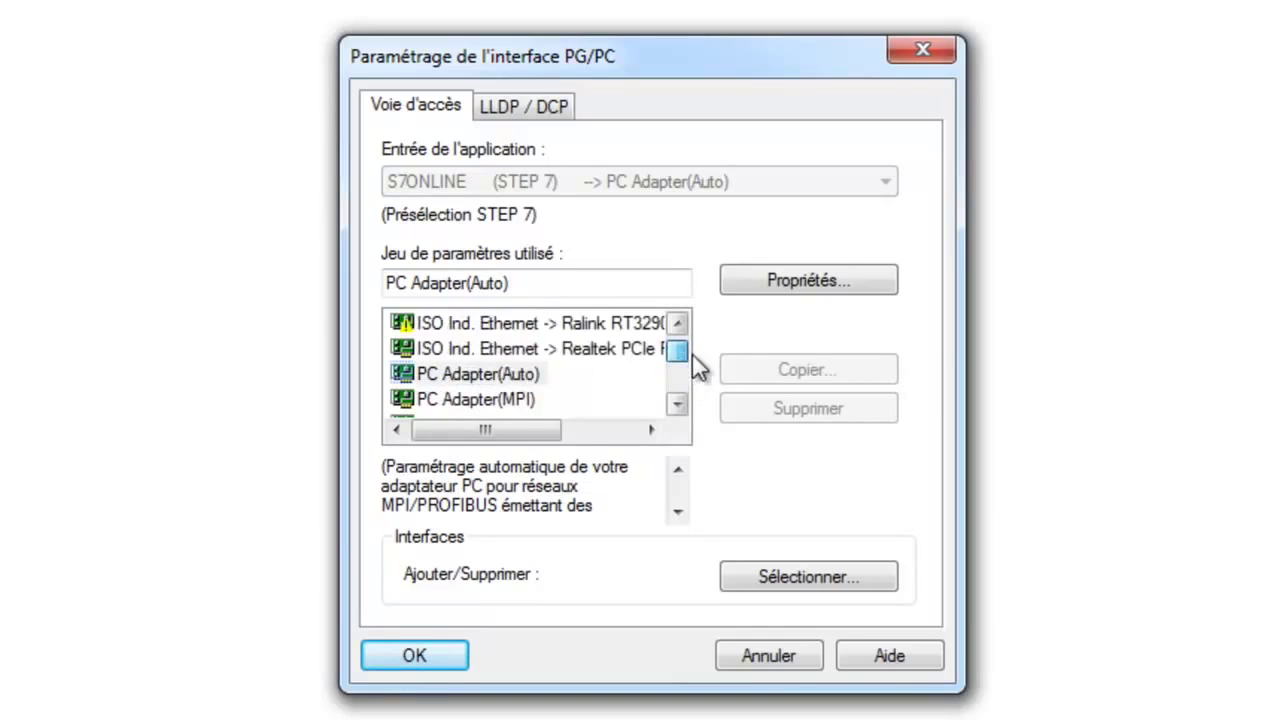
{"action": "left_click", "coordinate": [677, 405]}
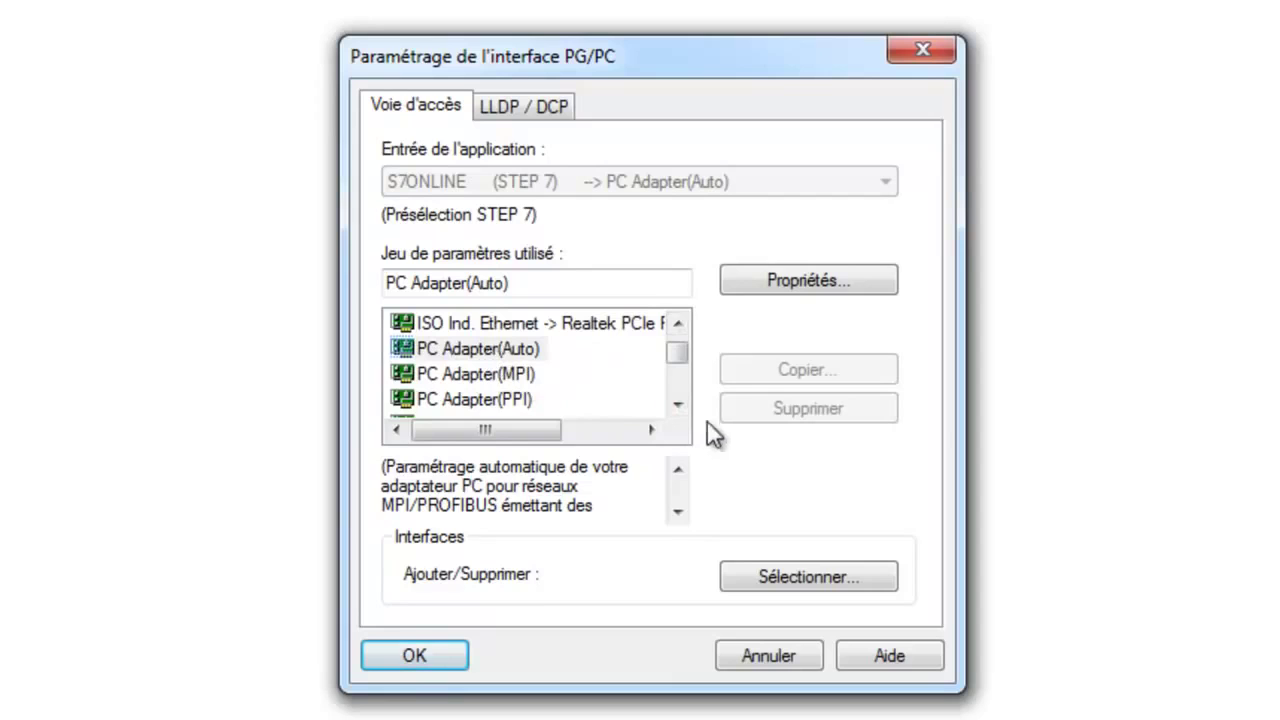
{"action": "left_click", "coordinate": [478, 376]}
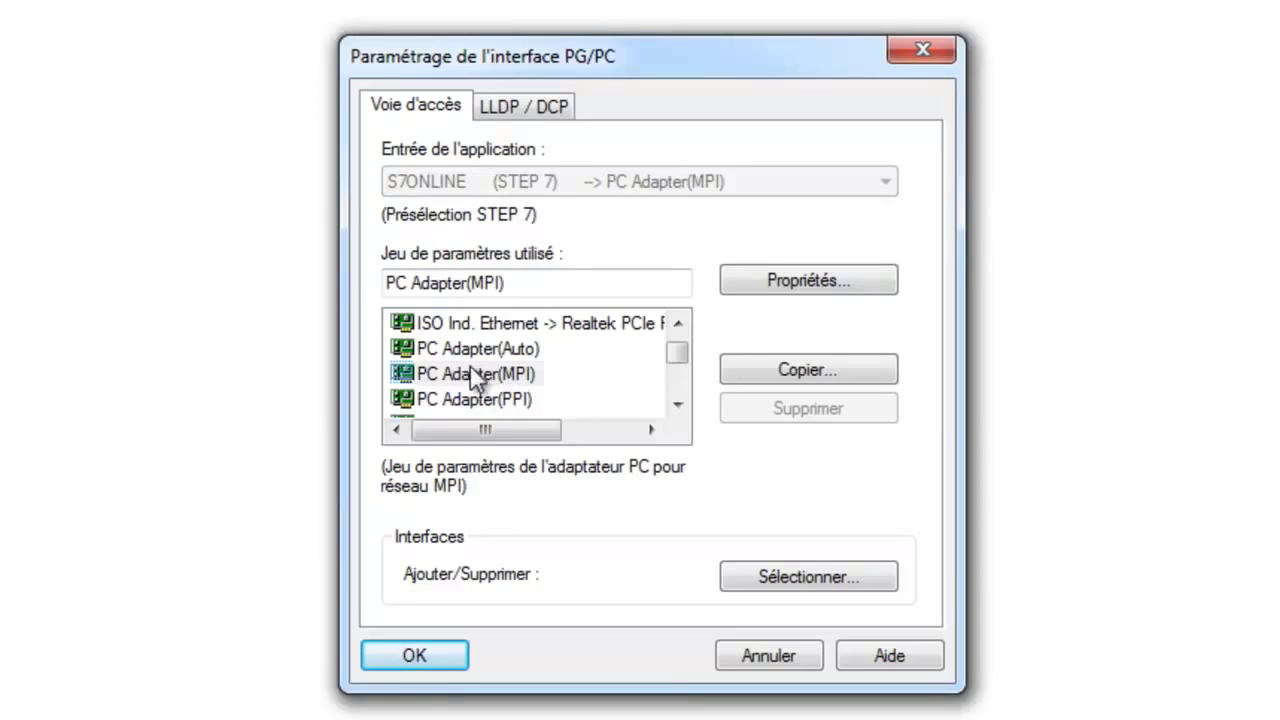
Open the PC Adapter(MPI) properties and check the available local connection ports against the adapter's picture.
{"action": "key", "text": "alt+Tab"}
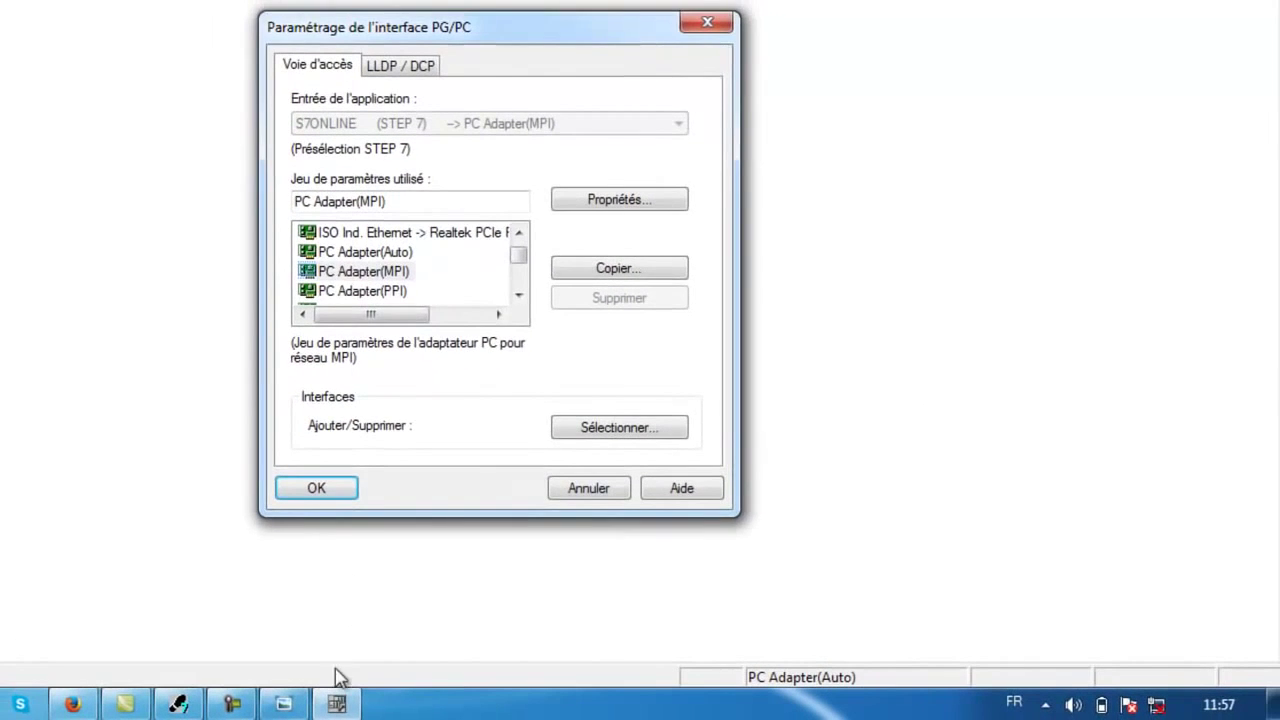
{"action": "left_click", "coordinate": [287, 704]}
{"action": "left_click", "coordinate": [645, 205]}
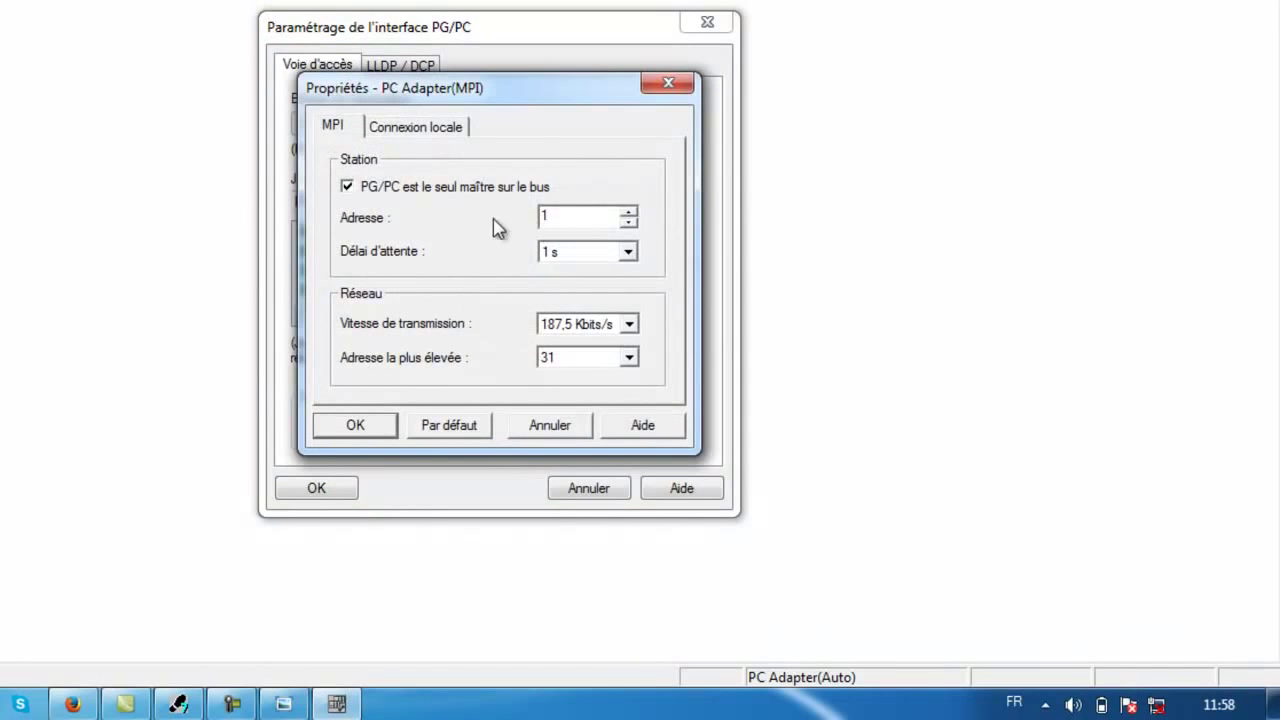
{"action": "left_click", "coordinate": [443, 129]}
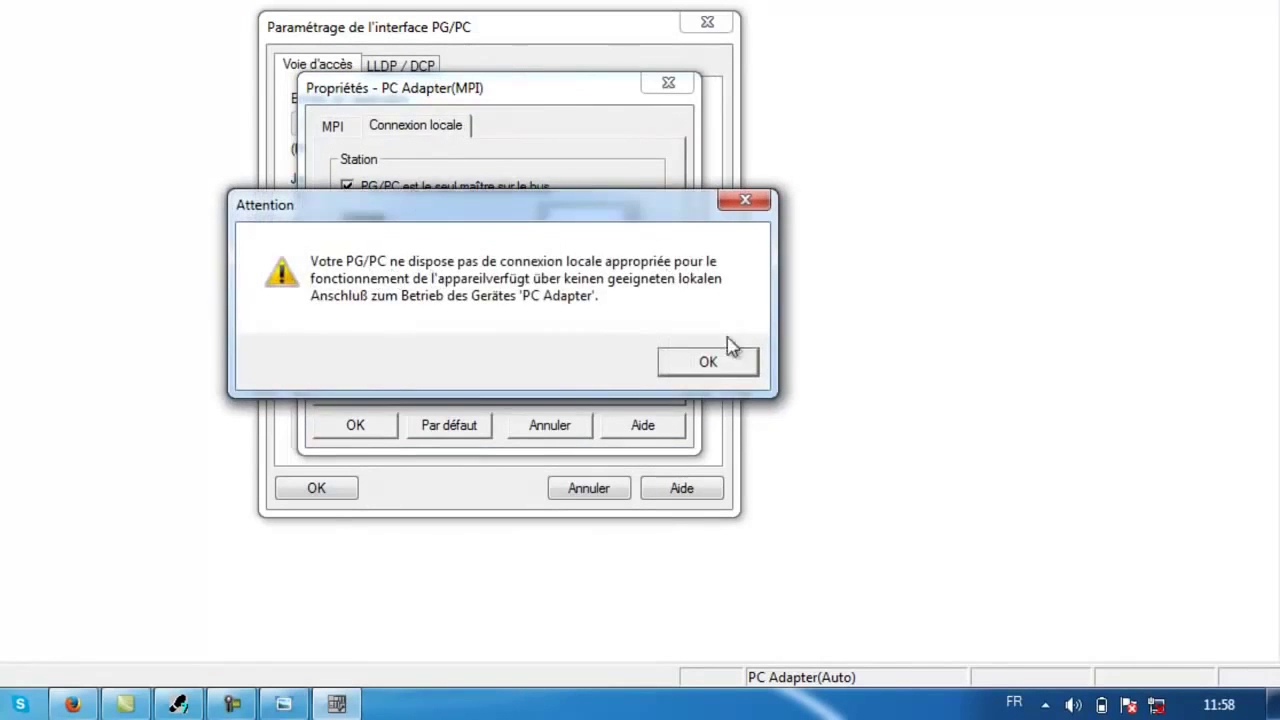
{"action": "left_click", "coordinate": [707, 362]}
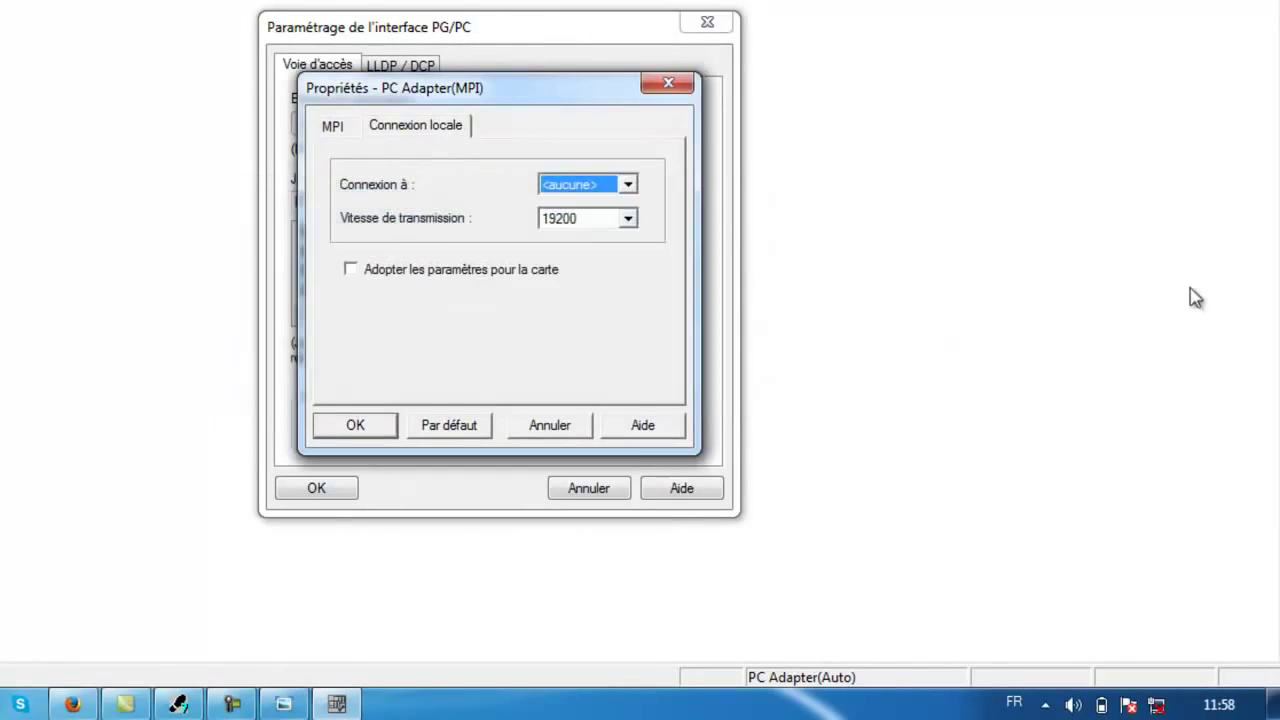
{"action": "left_click", "coordinate": [627, 186]}
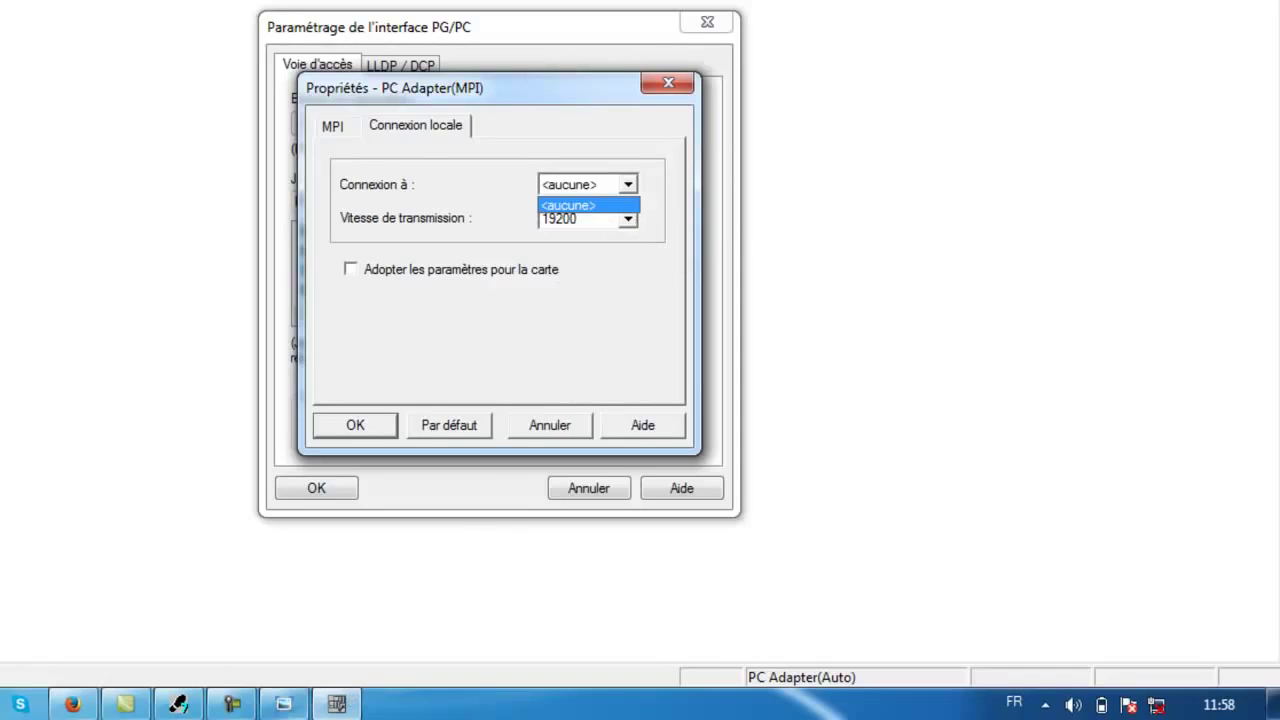
{"action": "left_click", "coordinate": [284, 704]}
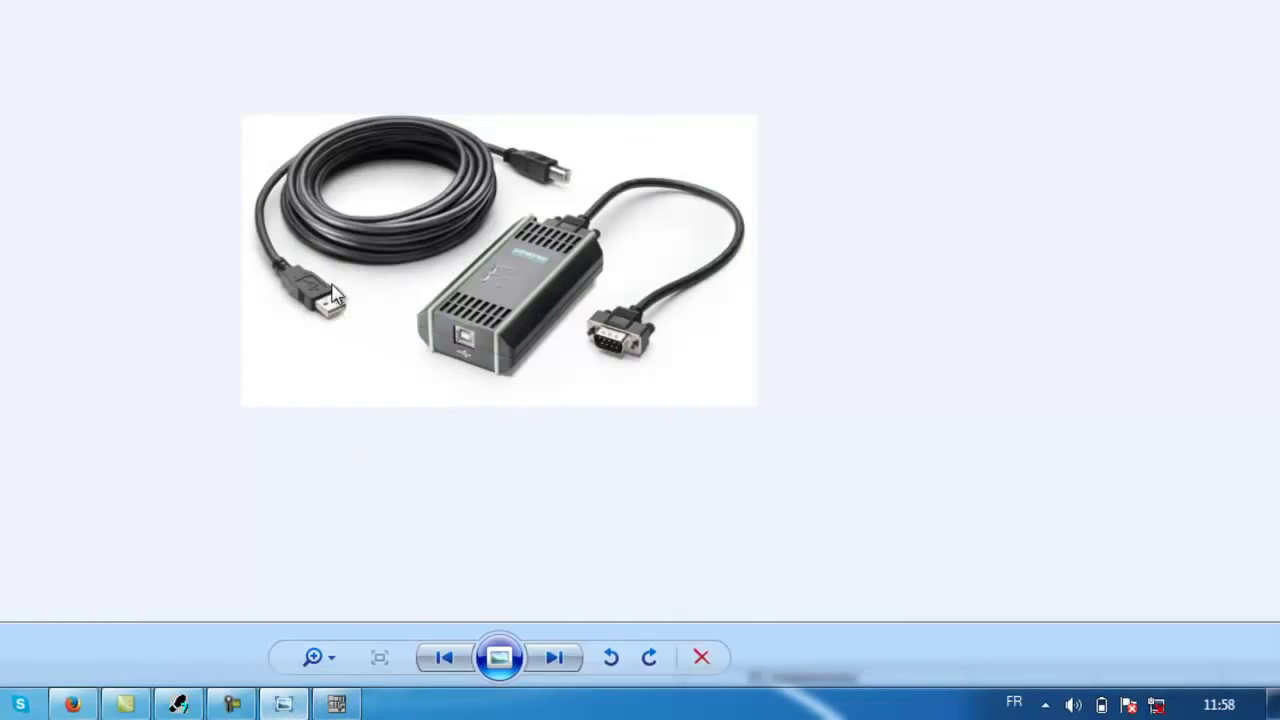
{"action": "key", "text": "alt+Tab"}
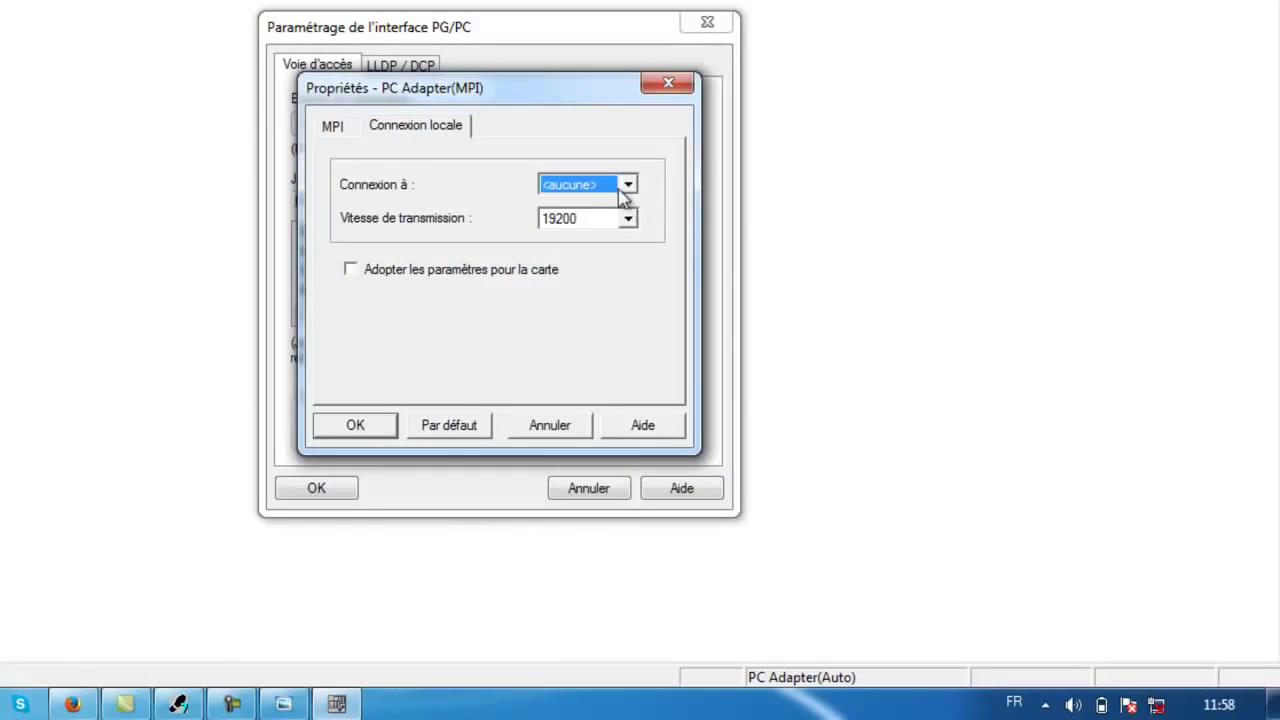
Accept the adapter properties with the local connection at <aucune>, and confirm the S7ONLINE access path change to PC Adapter(MPI).
{"action": "left_click", "coordinate": [630, 186]}
{"action": "left_click", "coordinate": [585, 250]}
{"action": "left_click", "coordinate": [352, 425]}
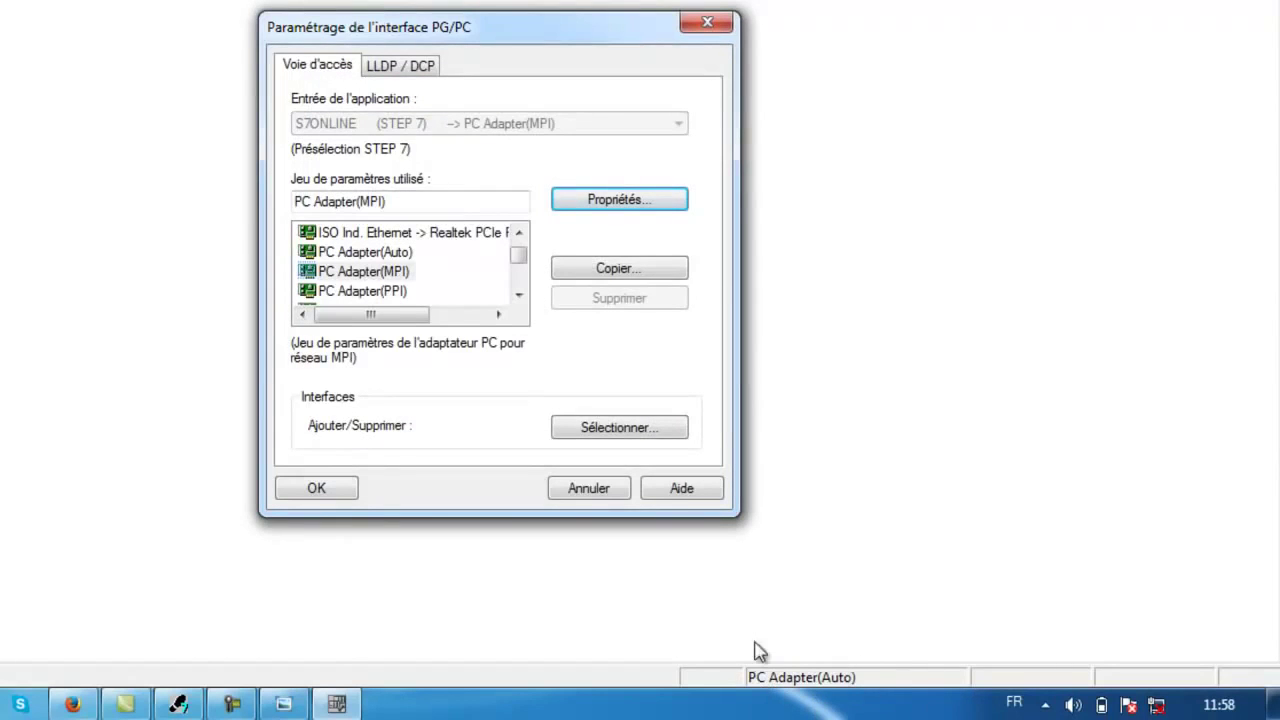
{"action": "left_click", "coordinate": [322, 488]}
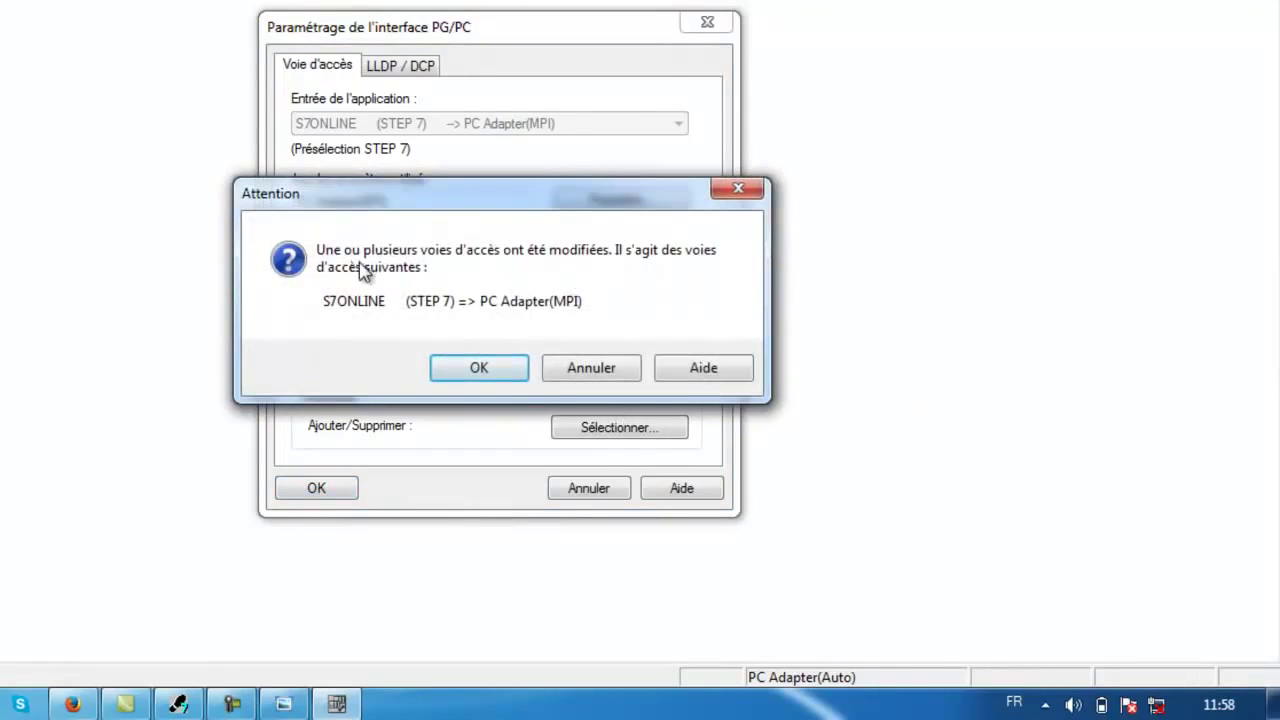
{"action": "left_click", "coordinate": [503, 372]}
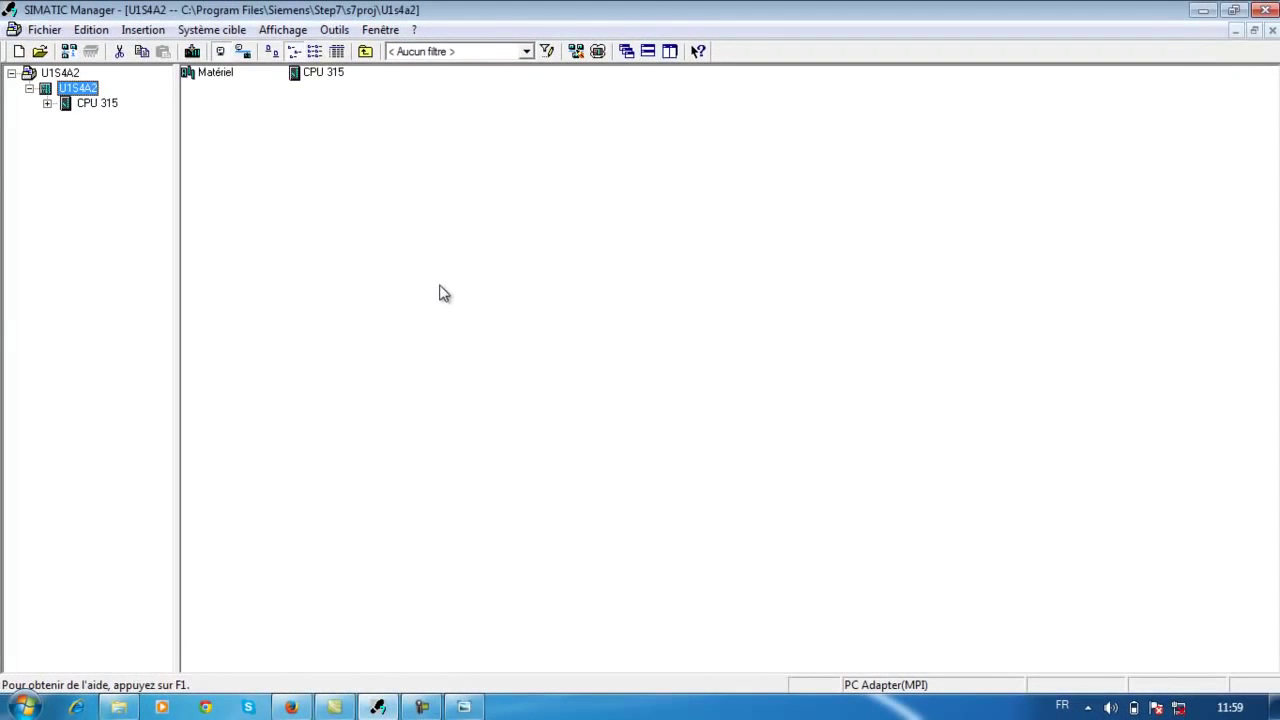
View the adapter wiring picture desc_328293771_00 in the cours auto folder and close it again.
{"action": "left_click", "coordinate": [133, 708]}
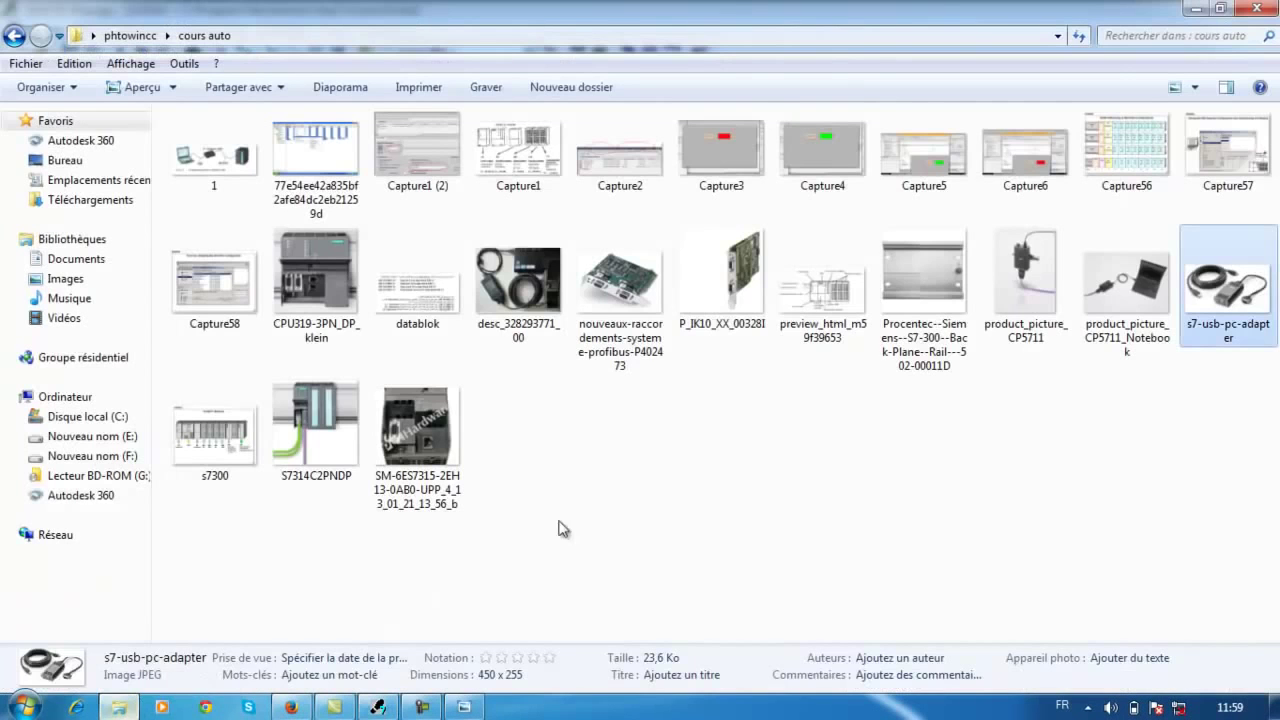
{"action": "double_click", "coordinate": [518, 268]}
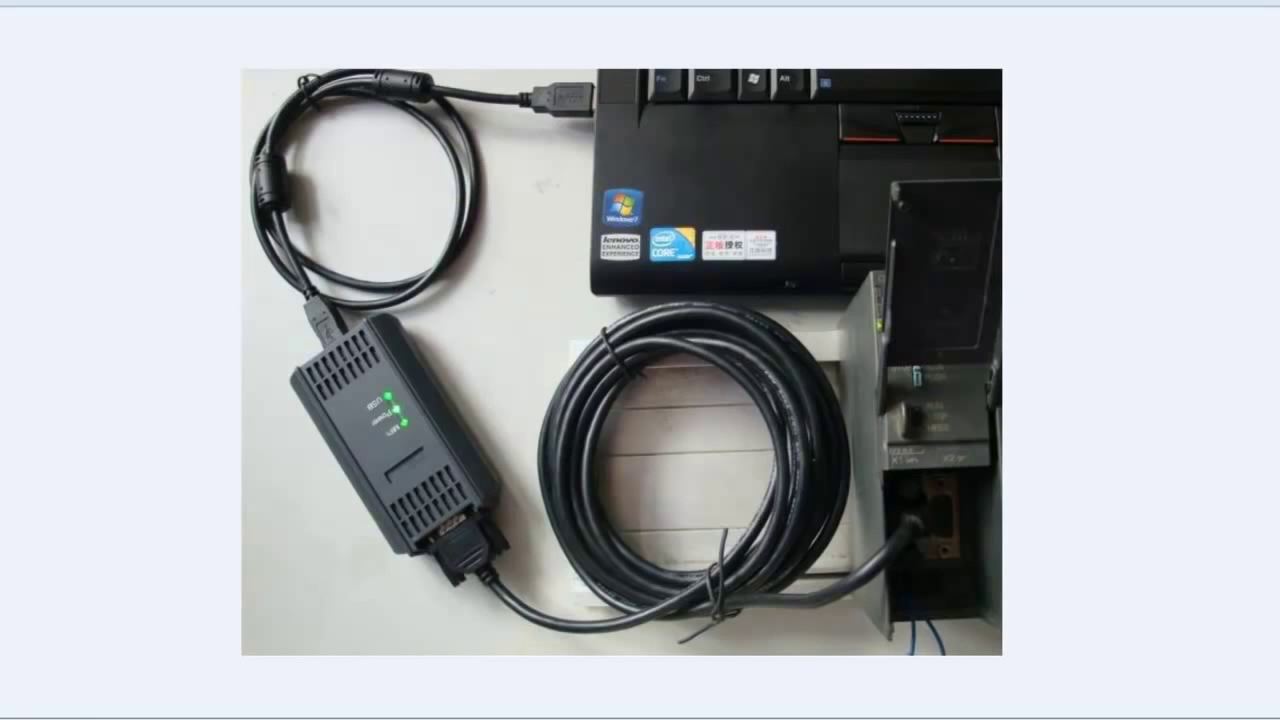
{"action": "key", "text": "alt+F4"}
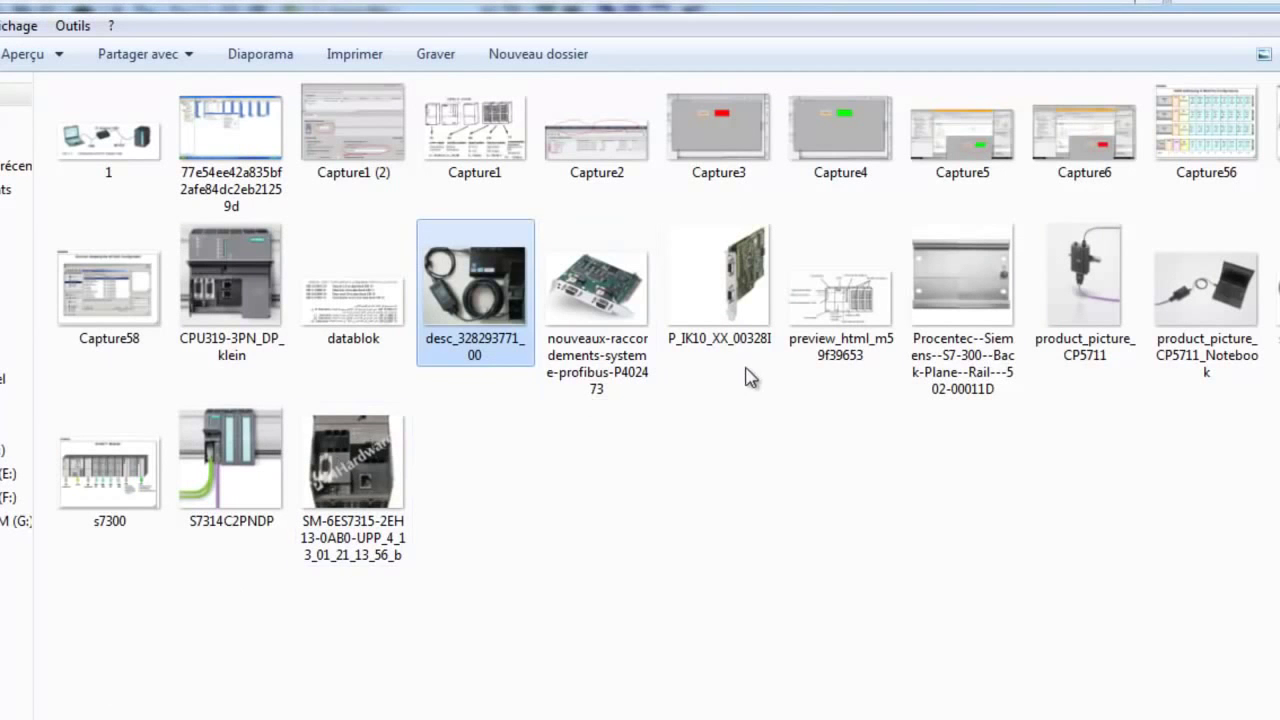
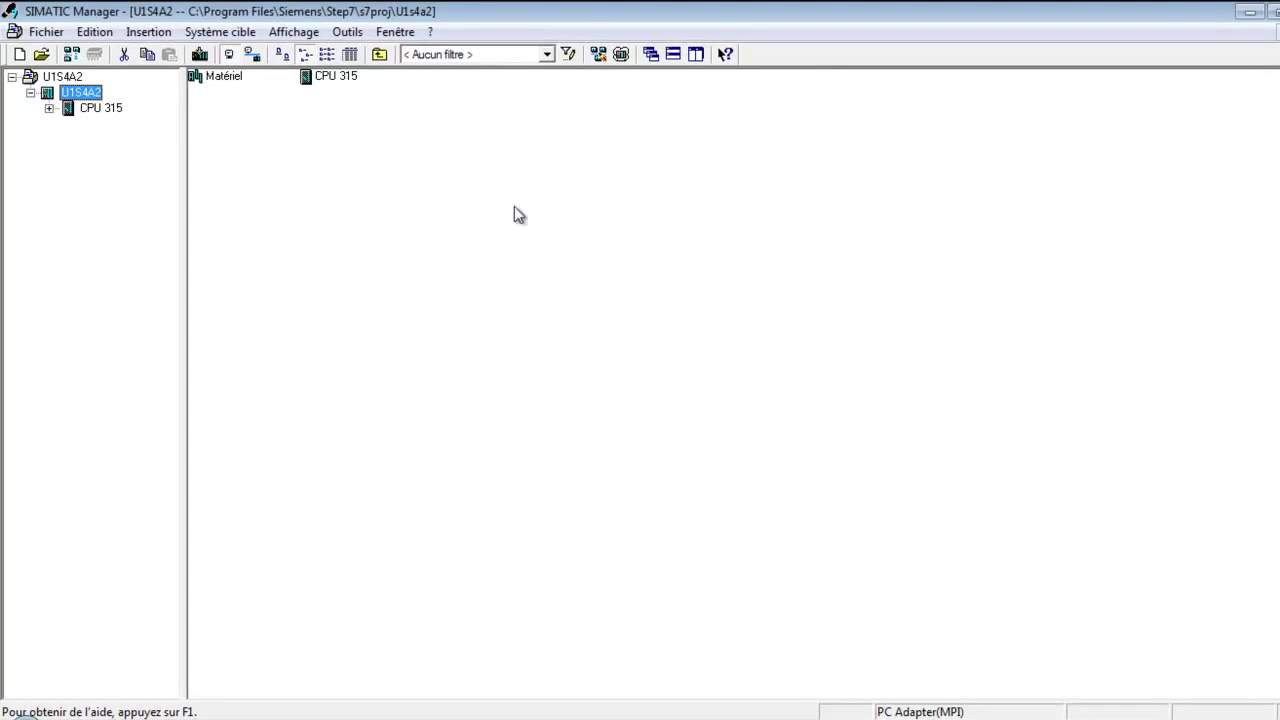
Open the hardware configuration of station U1S4A2 and move the UR rack window higher in the work area.
{"action": "double_click", "coordinate": [222, 76]}
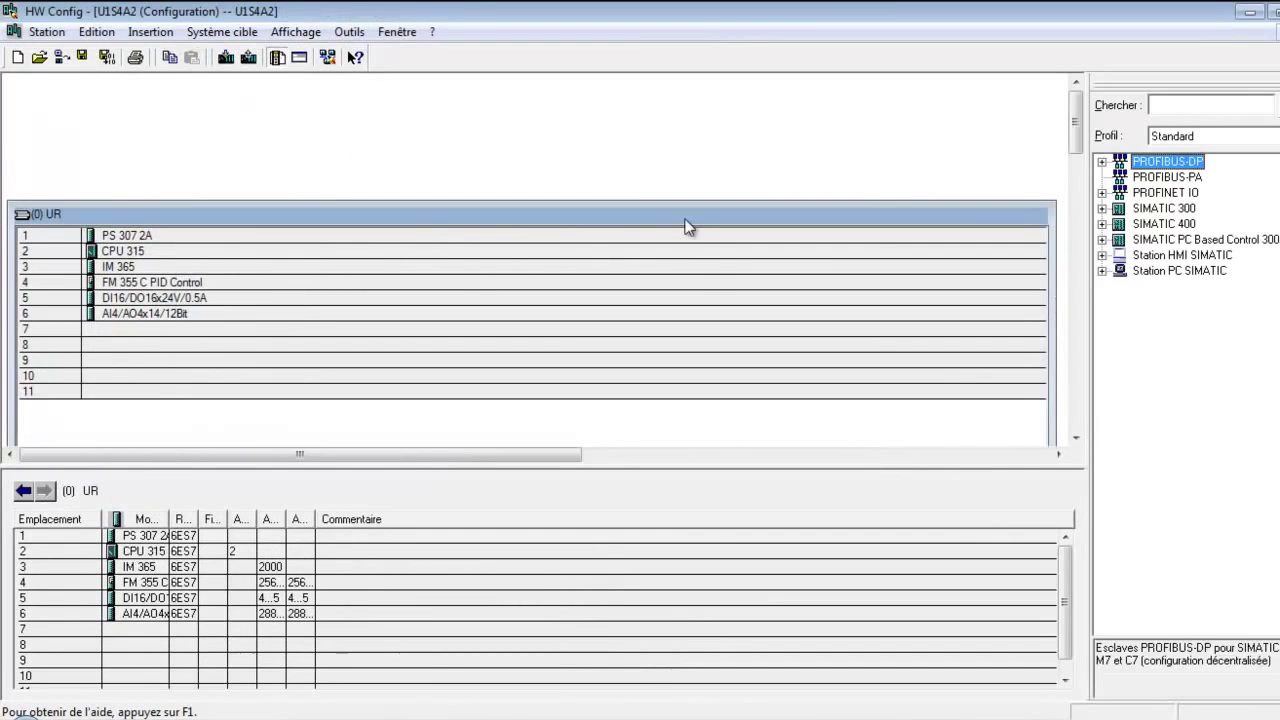
{"action": "left_click_drag", "start_coordinate": [689, 216], "coordinate": [682, 163]}
{"action": "left_click_drag", "start_coordinate": [597, 152], "coordinate": [612, 124]}
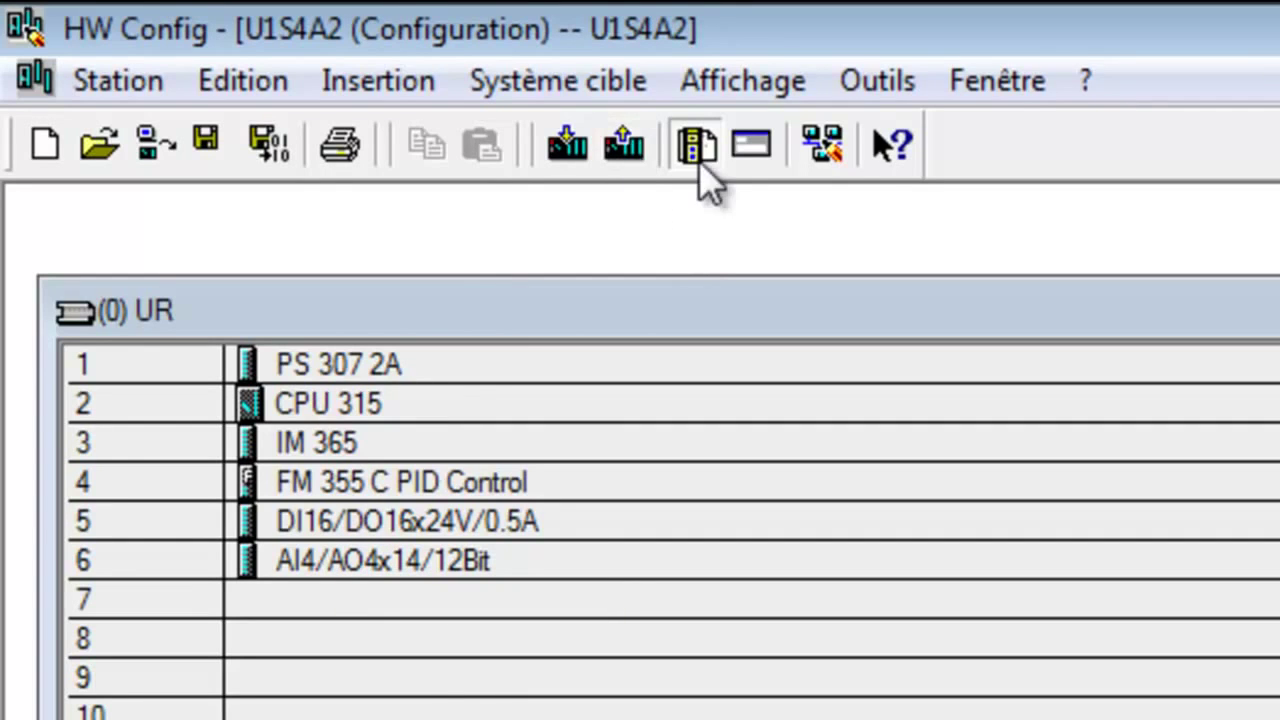
Try to download the hardware configuration to the CPU 315 in rack 0, slot 2.
{"action": "left_click", "coordinate": [560, 152]}
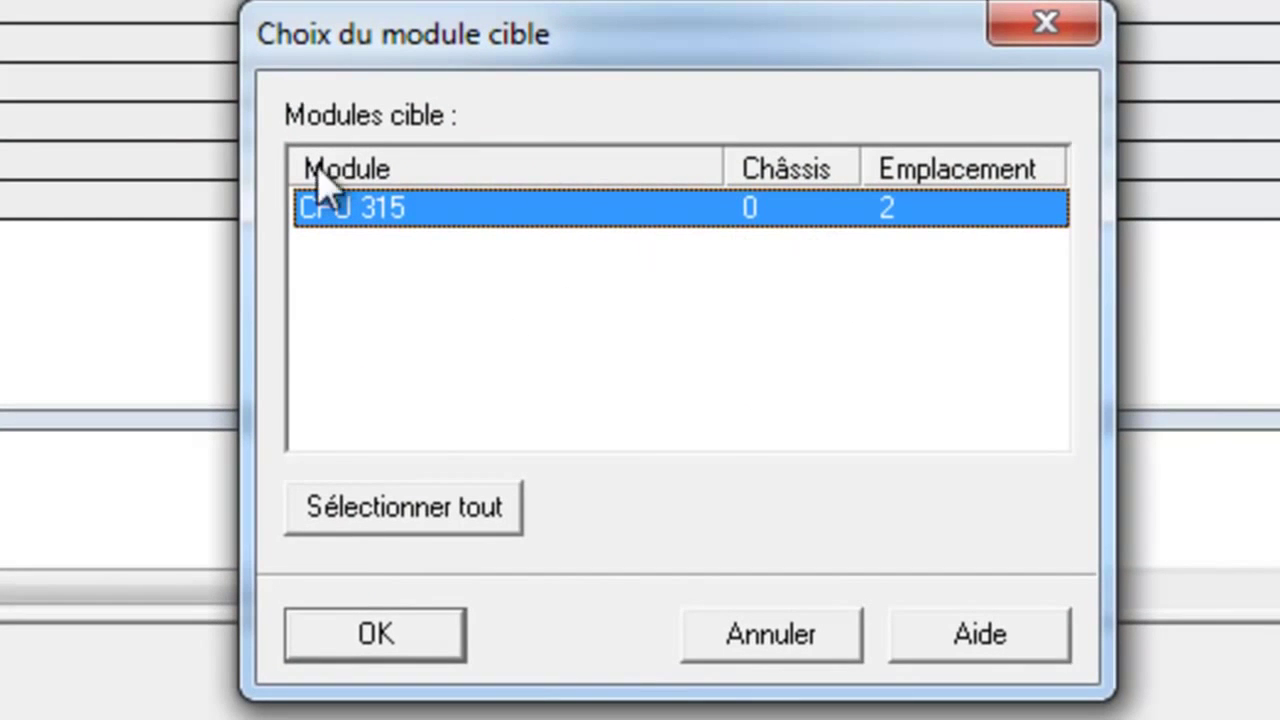
{"action": "left_click", "coordinate": [380, 640]}
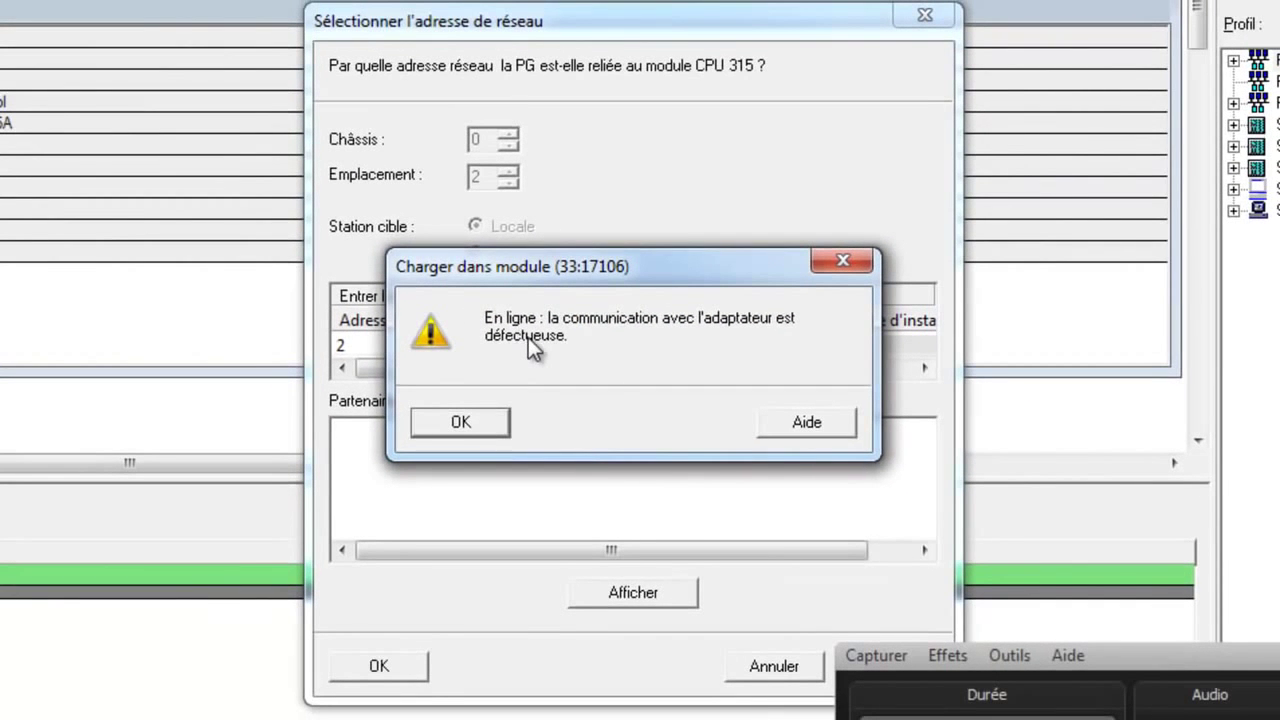
{"action": "left_click", "coordinate": [840, 263]}
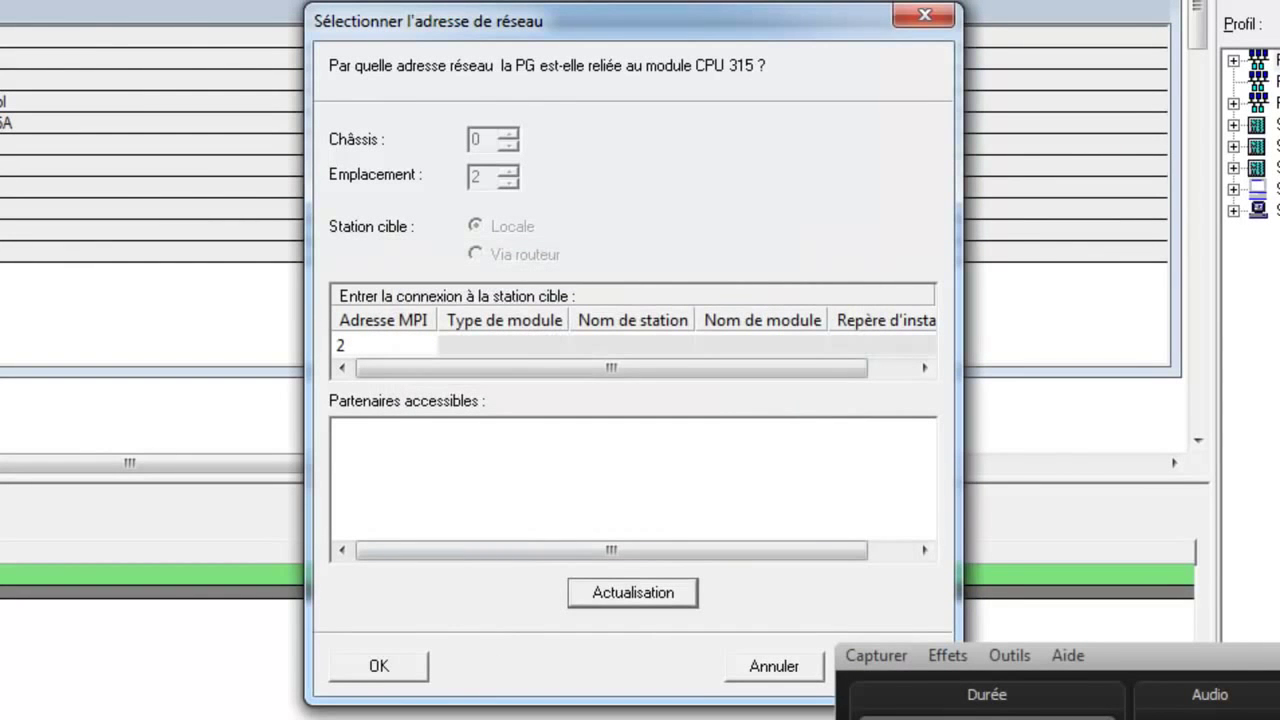
{"action": "left_click", "coordinate": [925, 16]}
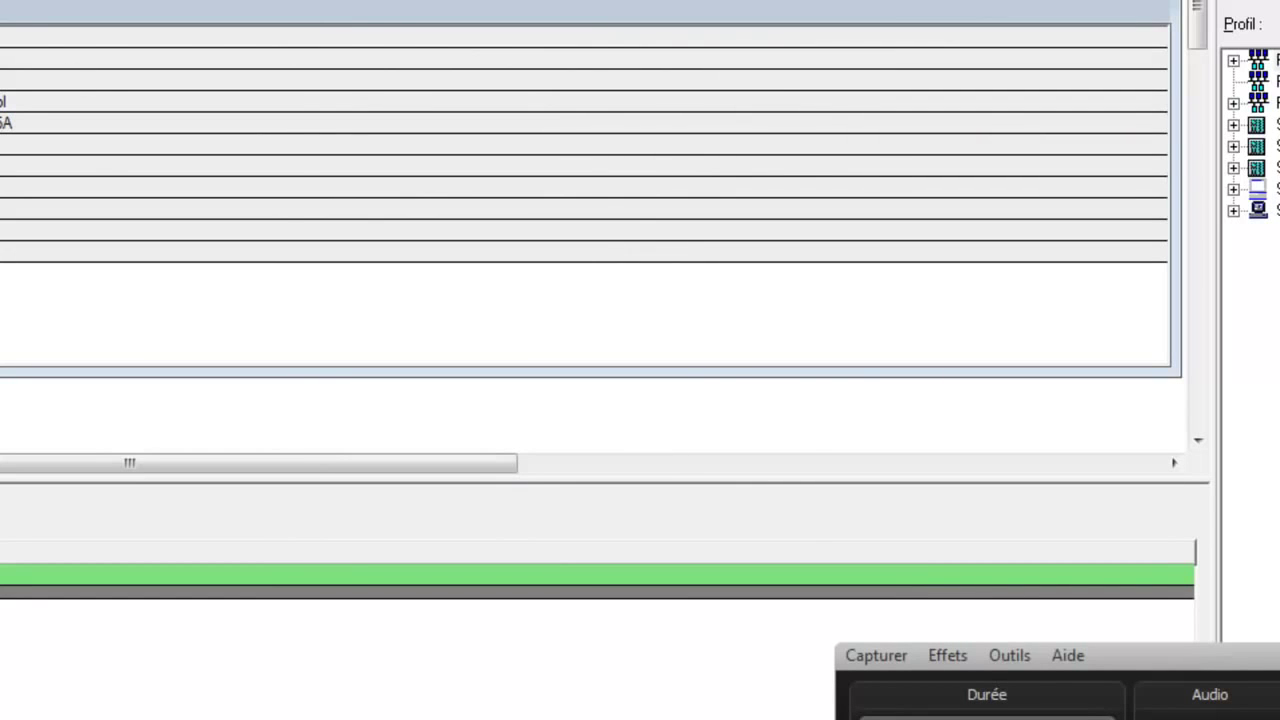
Check the target station's MPI address in the download settings for the CPU 315 without starting the download.
{"action": "key", "text": "ctrl+l"}
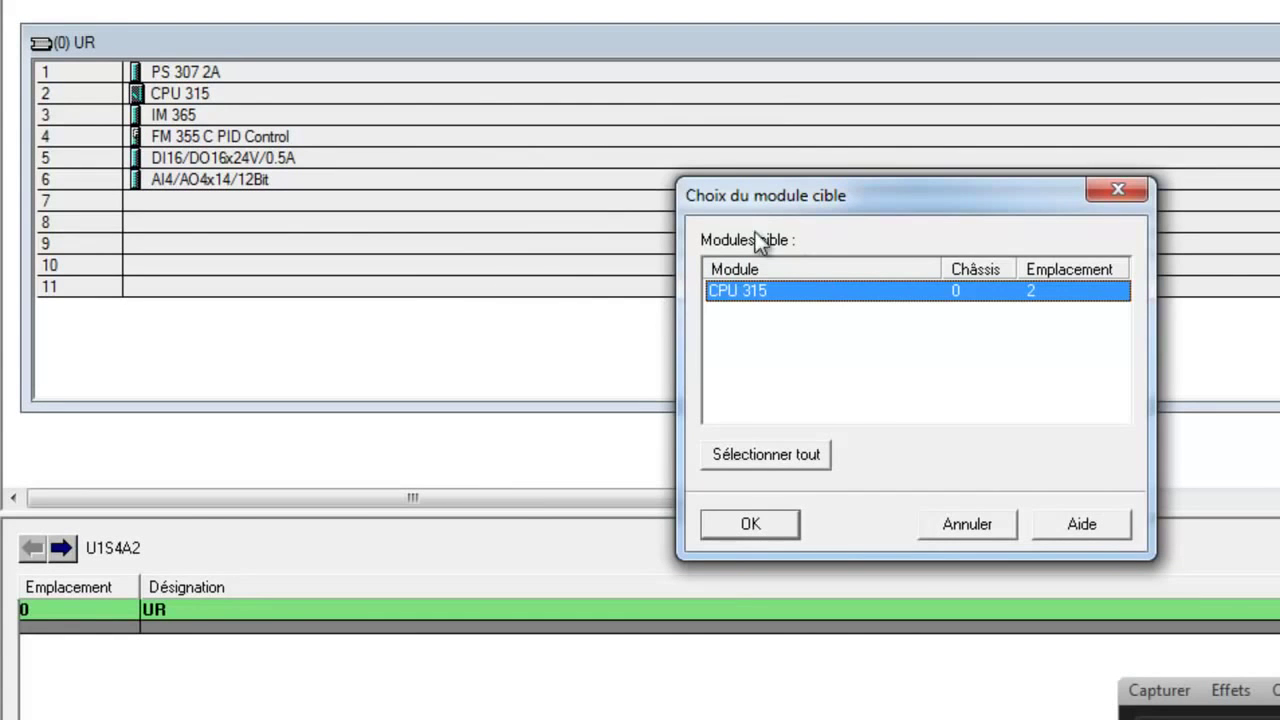
{"action": "left_click", "coordinate": [519, 28]}
{"action": "left_click", "coordinate": [776, 524]}
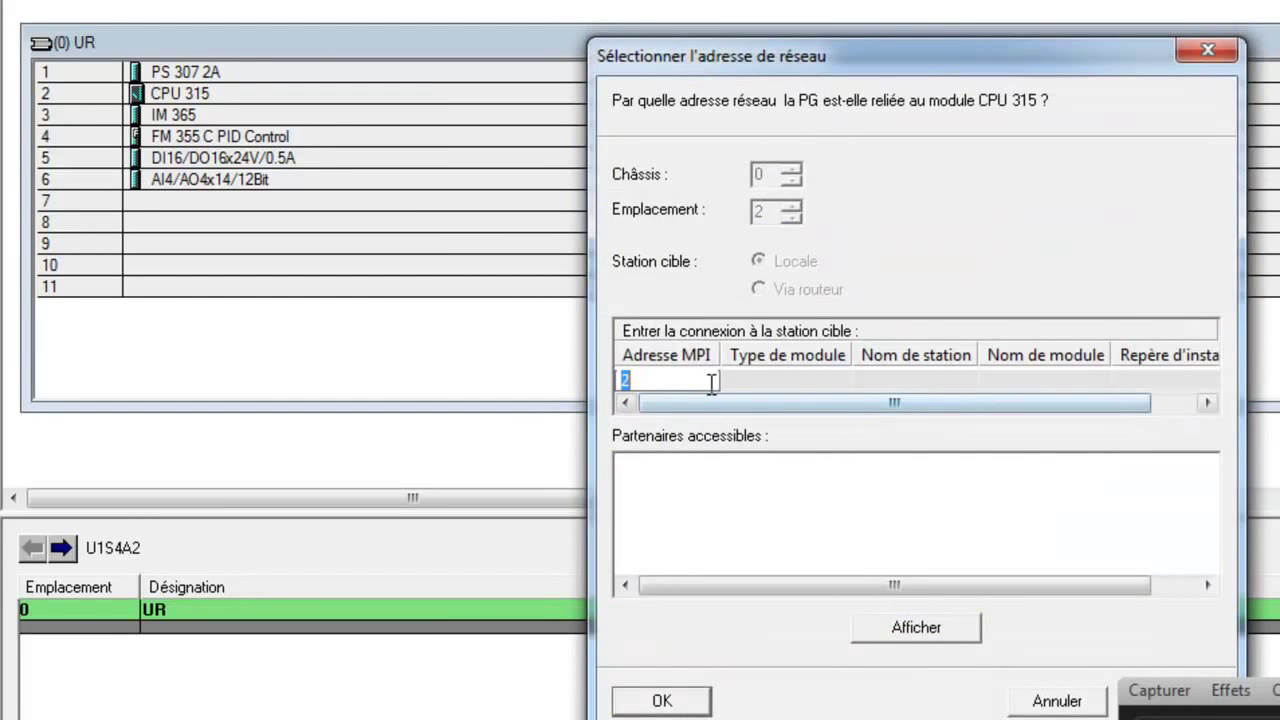
{"action": "left_click", "coordinate": [761, 379]}
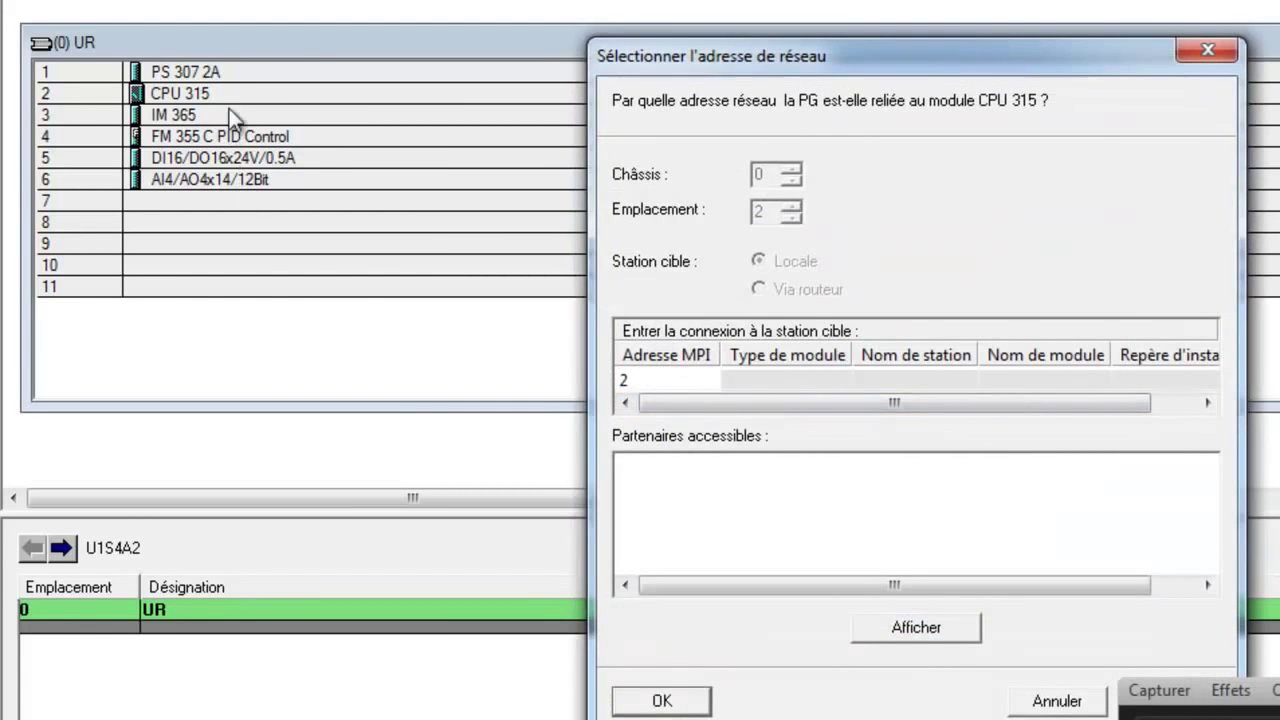
{"action": "left_click", "coordinate": [1207, 49]}
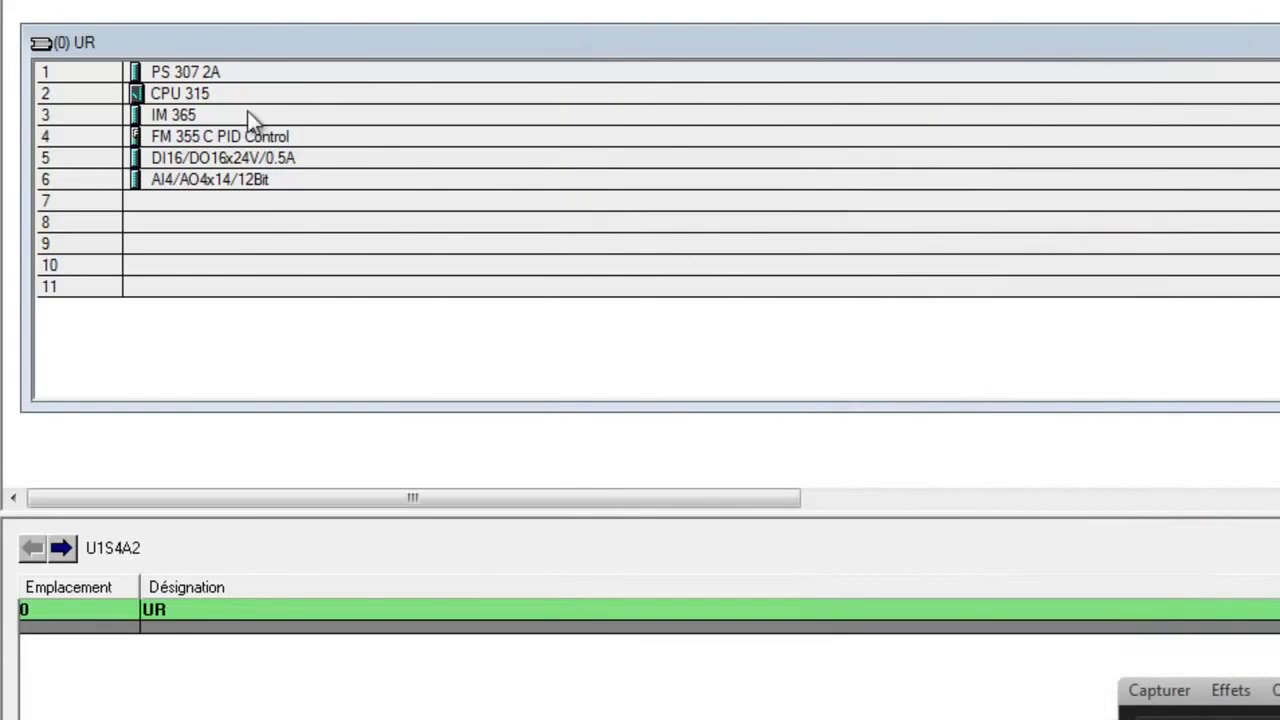
Show the UR rack's module details and widen the MPI address column until its heading is readable.
{"action": "left_click", "coordinate": [247, 110]}
{"action": "left_click", "coordinate": [247, 95]}
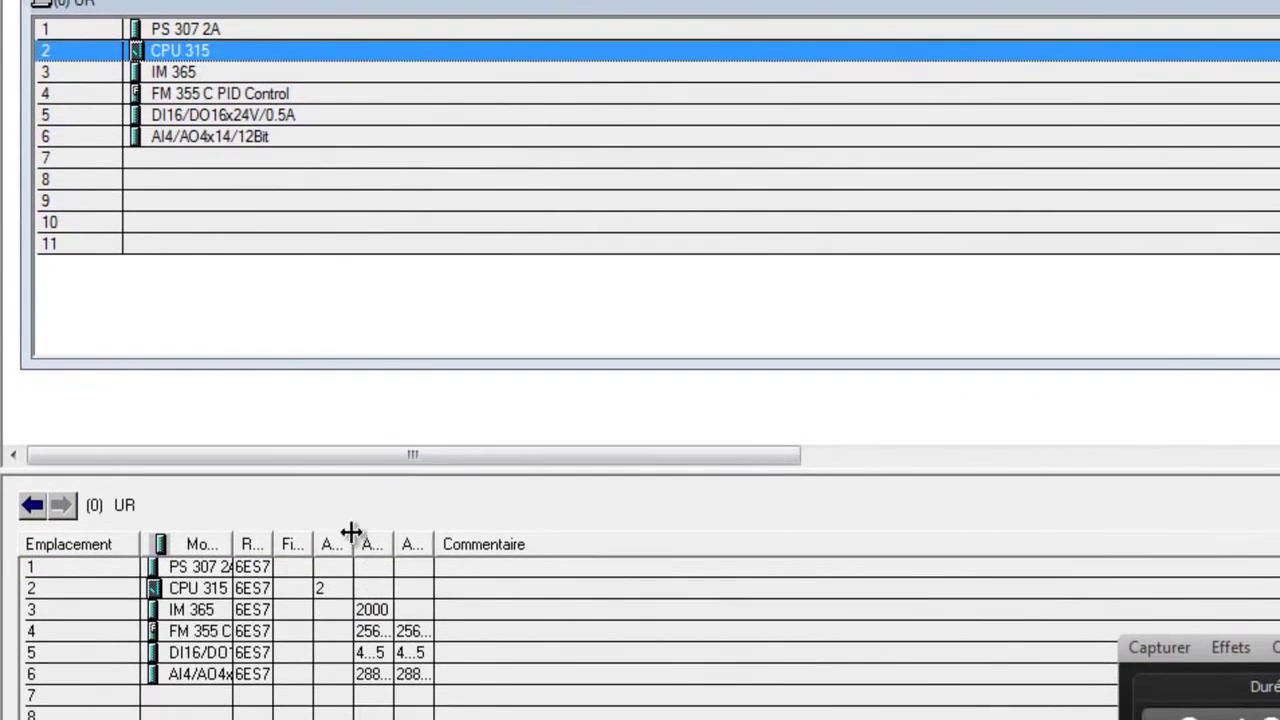
{"action": "left_click", "coordinate": [351, 531]}
{"action": "left_click_drag", "start_coordinate": [351, 531], "coordinate": [650, 567]}
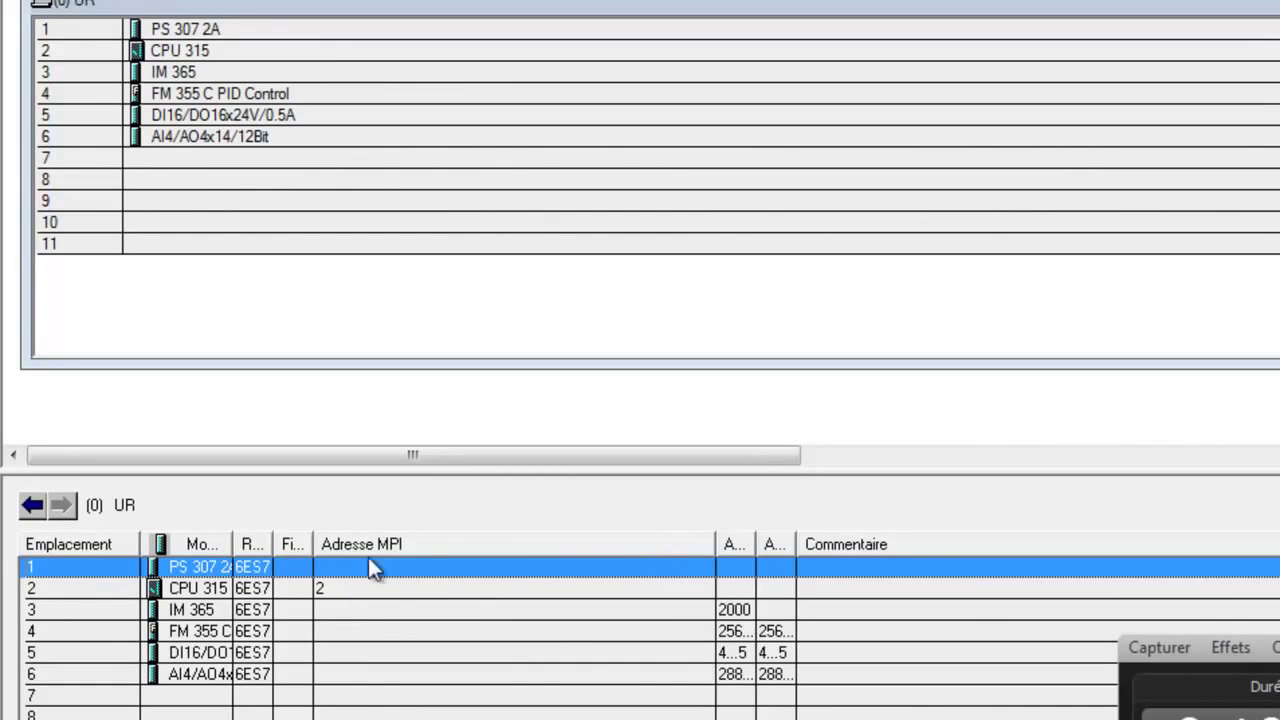
Set the MPI address of the CPU 315 in slot 2 to 4 and accept its properties.
{"action": "double_click", "coordinate": [321, 587]}
{"action": "left_click", "coordinate": [914, 420]}
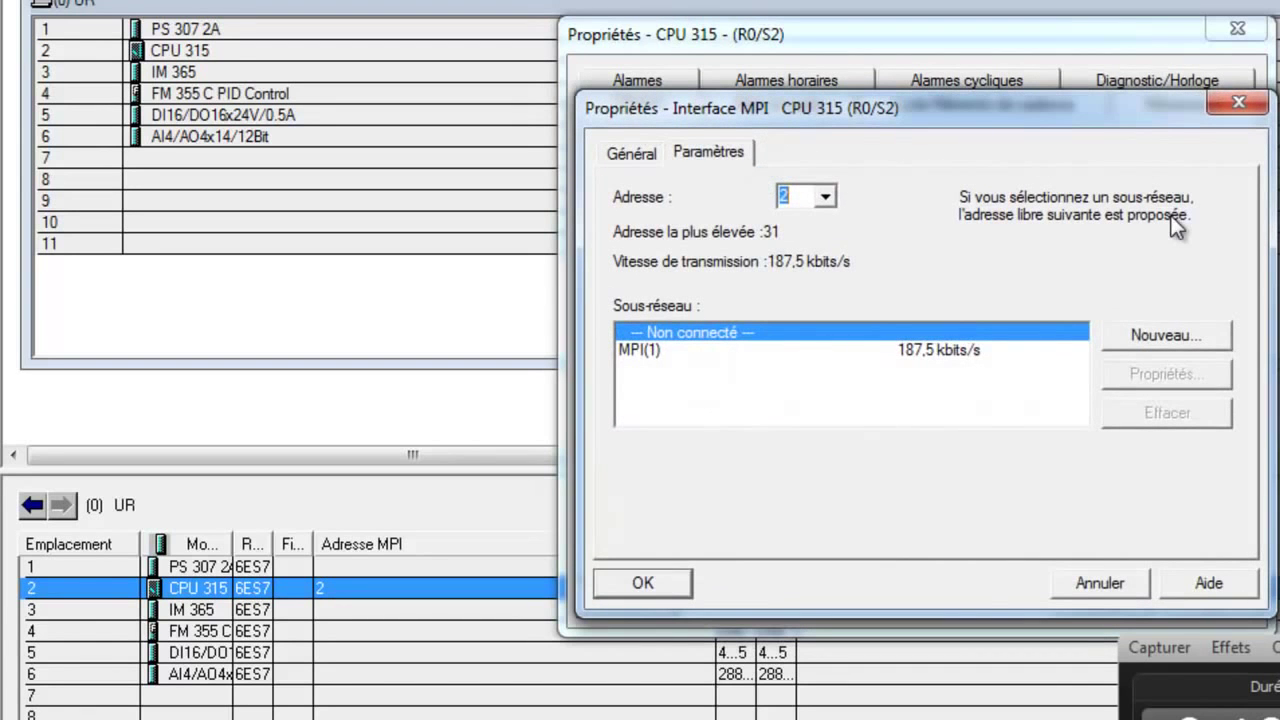
{"action": "left_click", "coordinate": [826, 196]}
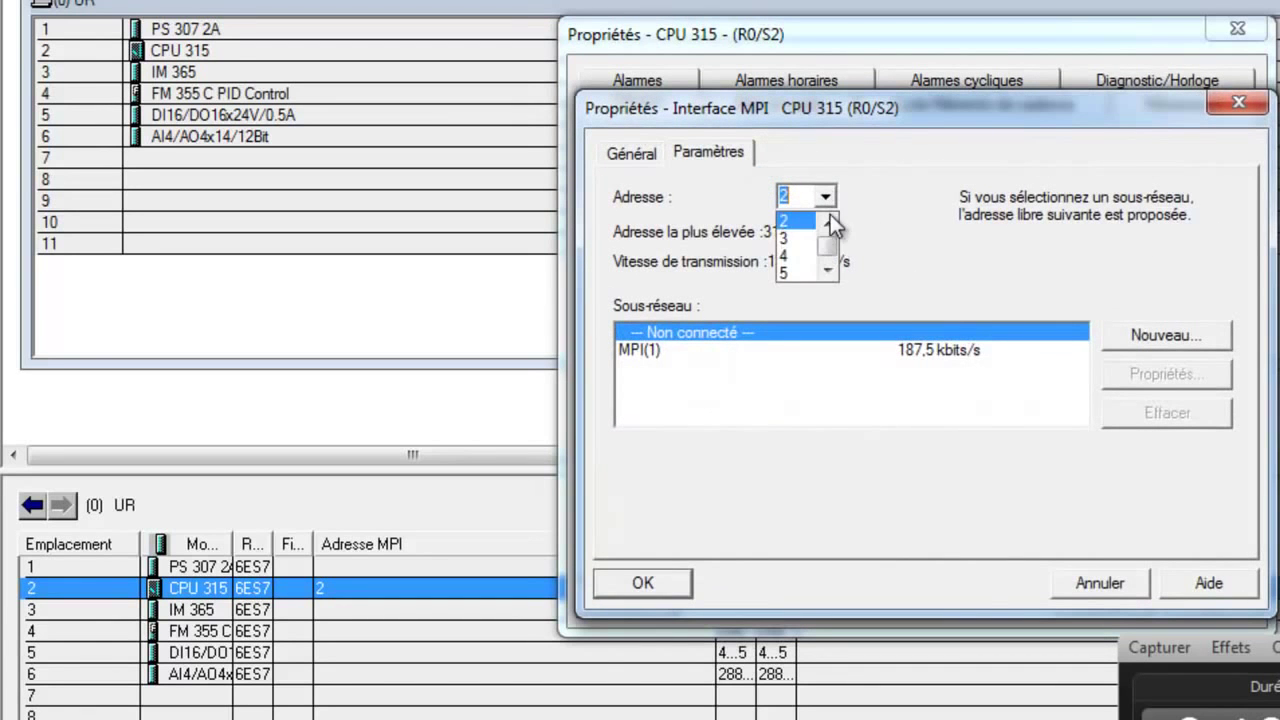
{"action": "left_click", "coordinate": [800, 256]}
{"action": "left_click", "coordinate": [662, 587]}
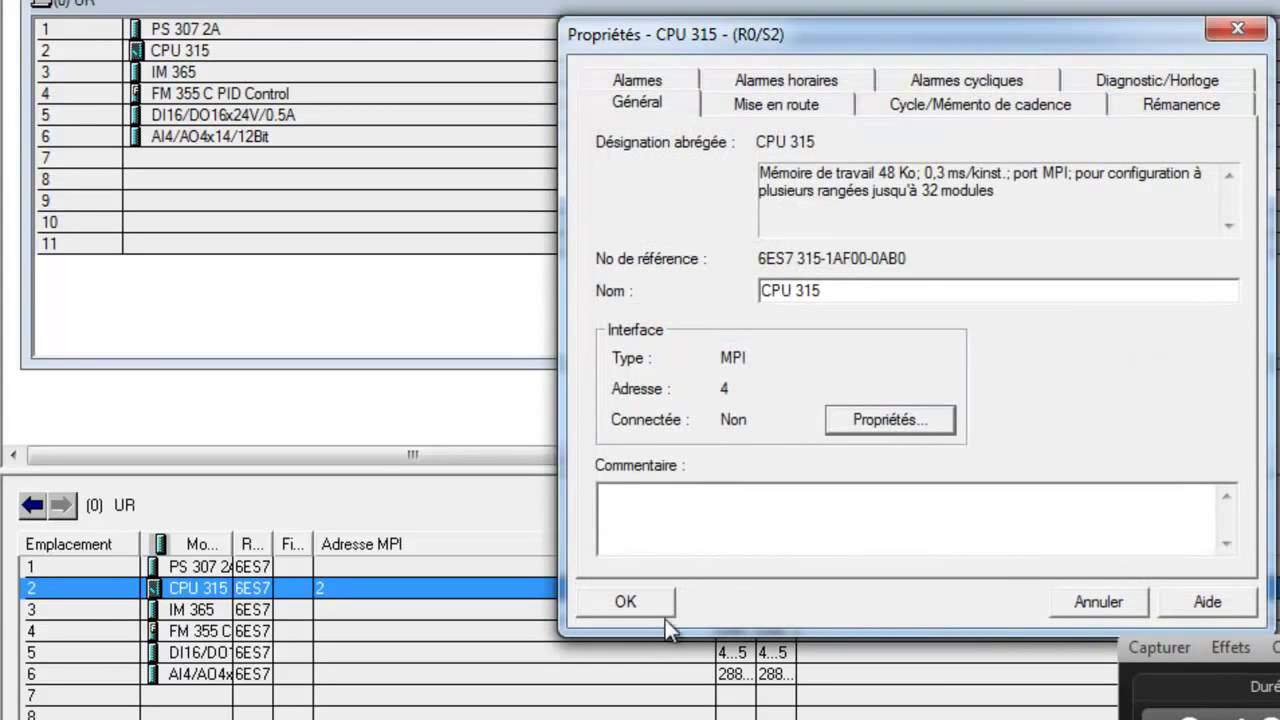
{"action": "left_click", "coordinate": [612, 604]}
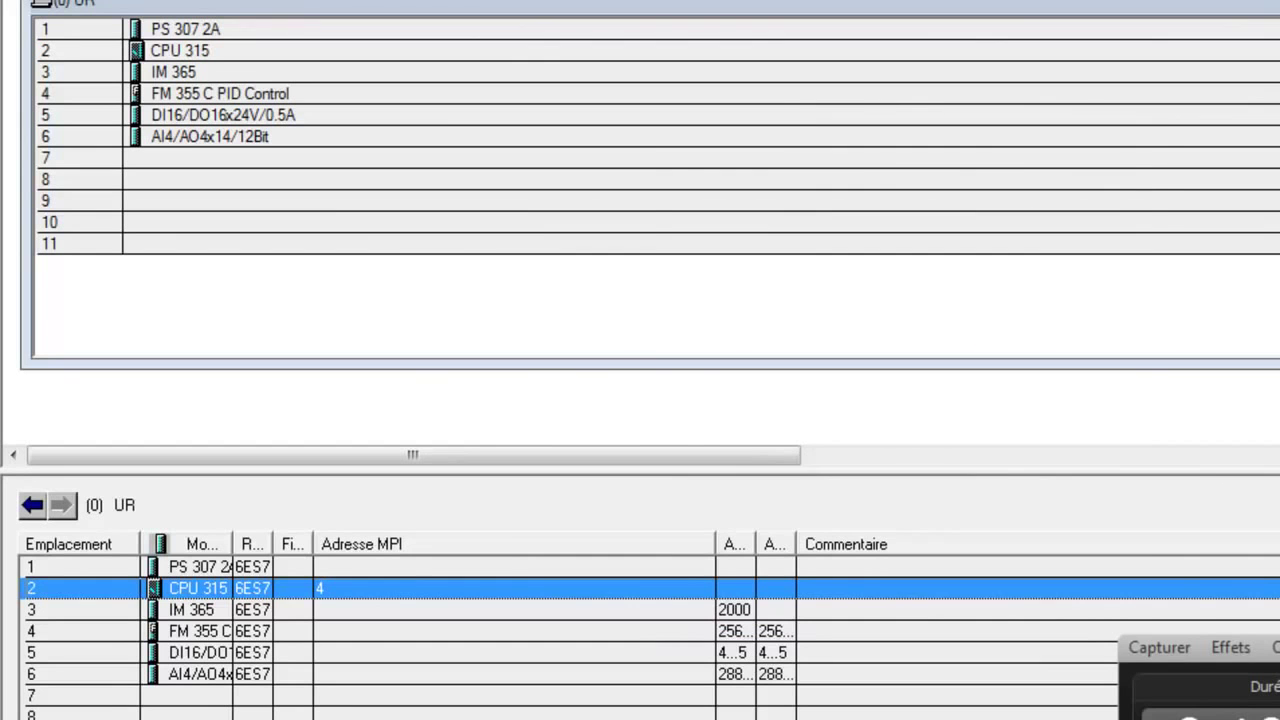
Prepare the download to the CPU 315 at MPI address 4 and scan for accessible partners.
{"action": "key", "text": "ctrl+l"}
{"action": "left_click", "coordinate": [750, 481]}
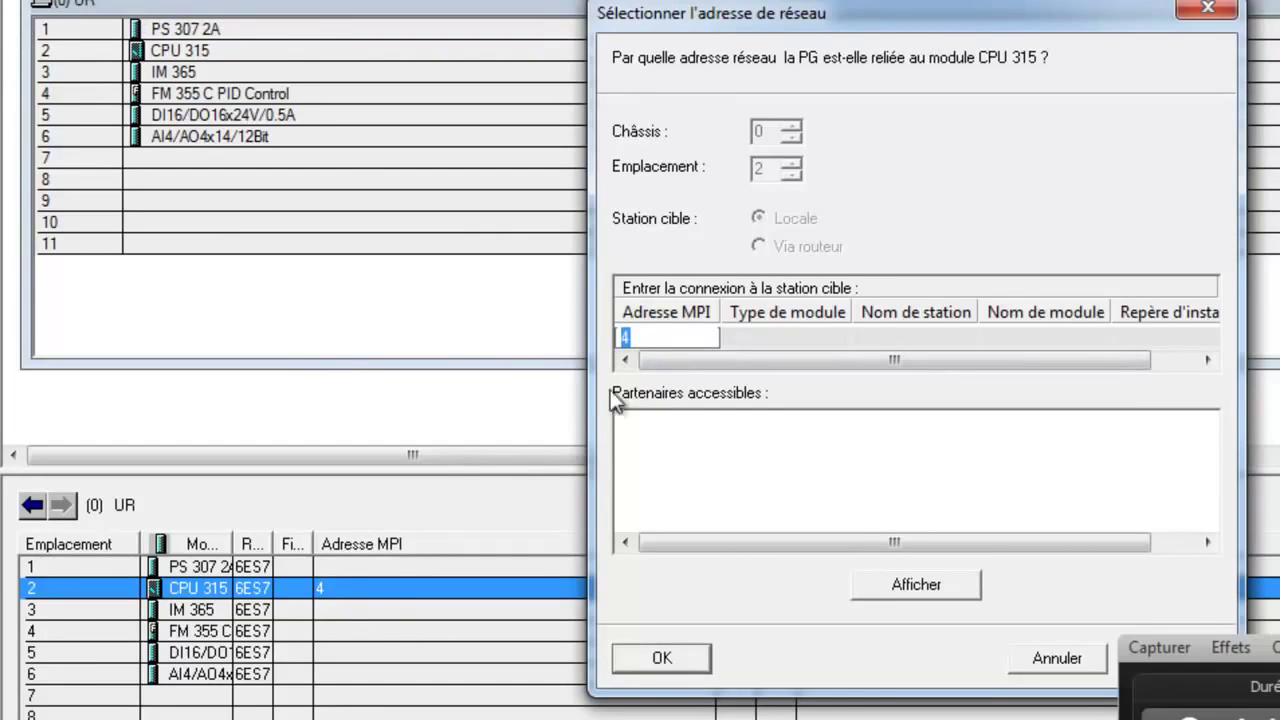
{"action": "left_click", "coordinate": [647, 352]}
{"action": "left_click", "coordinate": [912, 587]}
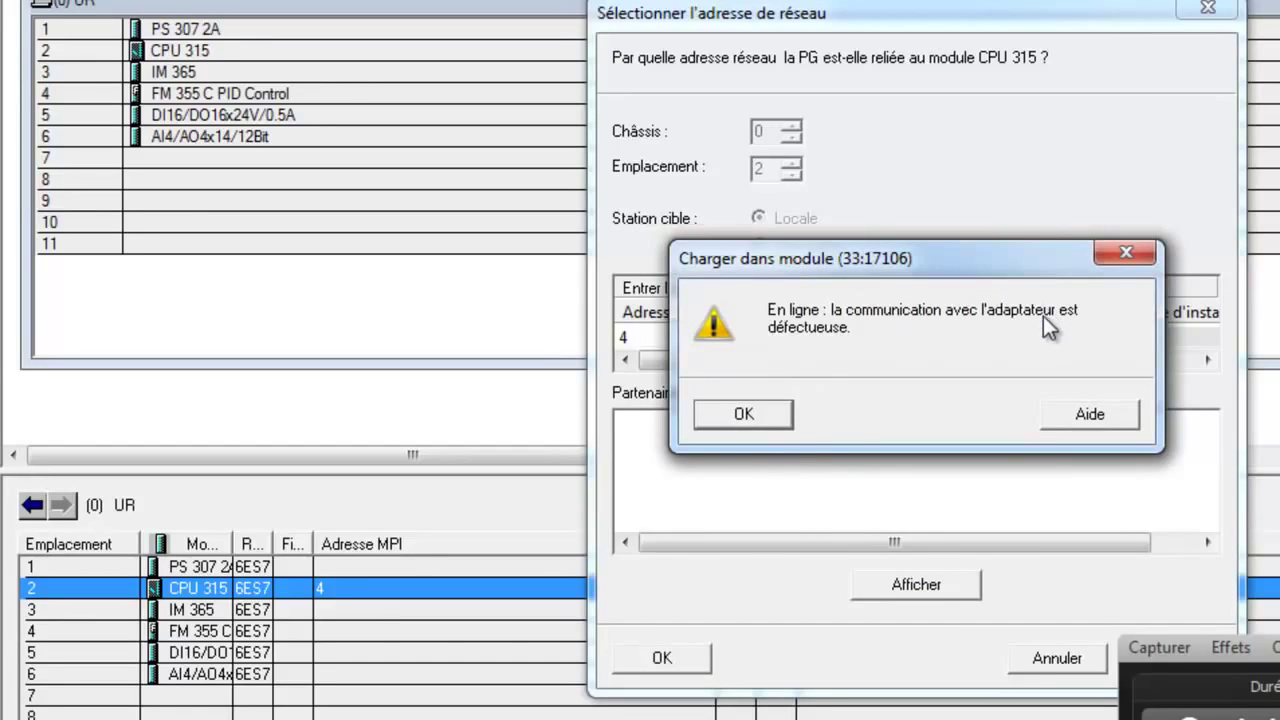
{"action": "left_click", "coordinate": [748, 414]}
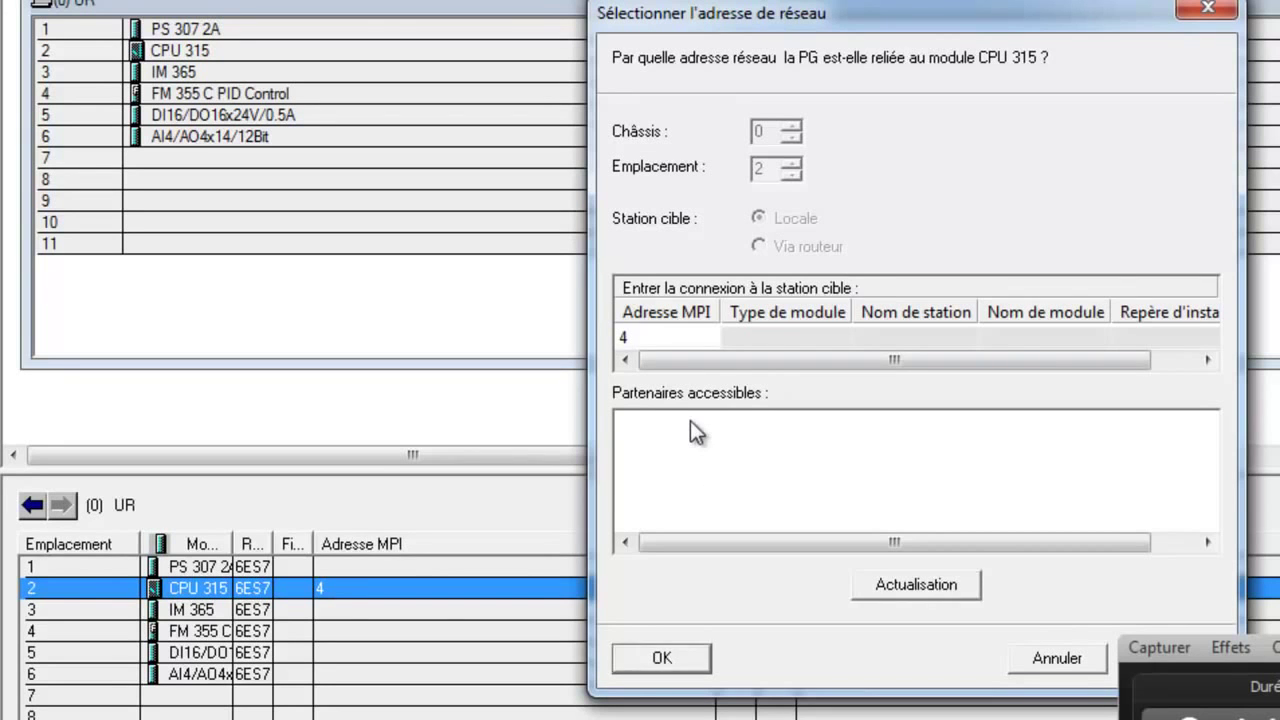
Try to download the hardware configuration to the CPU 315 at MPI address 4, and abandon the attempt on error.
{"action": "left_click", "coordinate": [675, 656]}
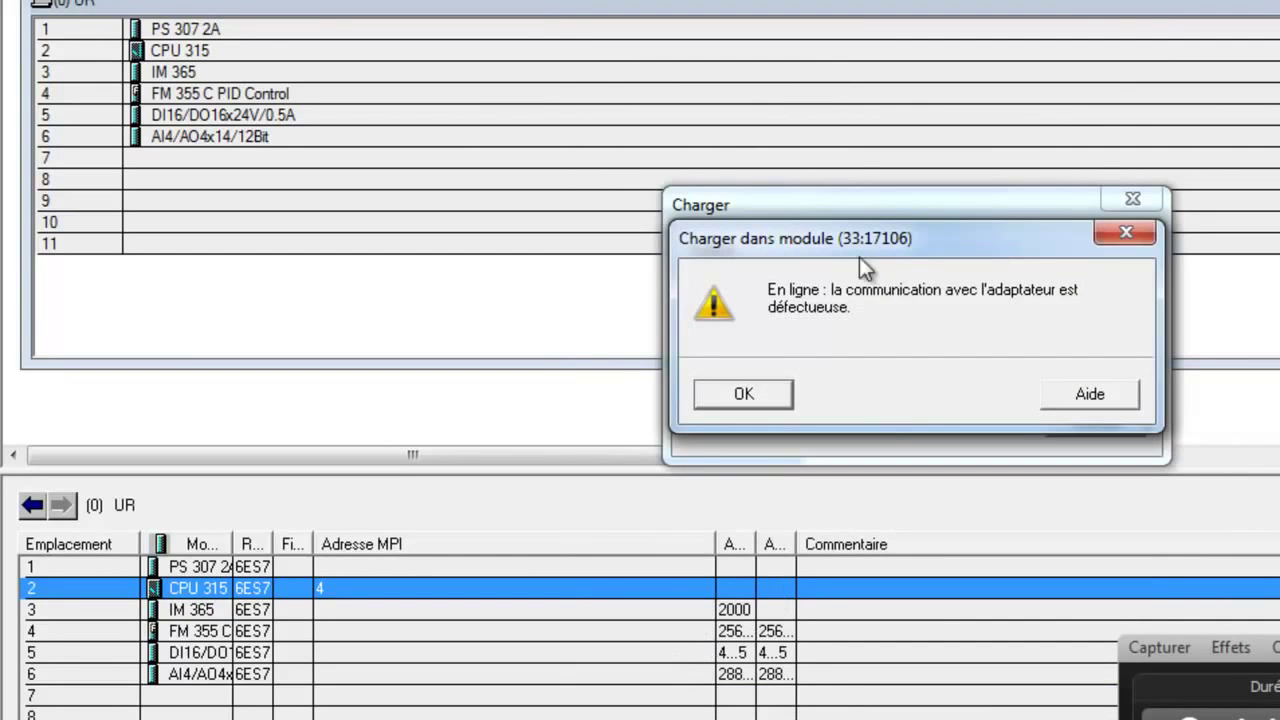
{"action": "left_click_drag", "start_coordinate": [764, 237], "coordinate": [175, 222]}
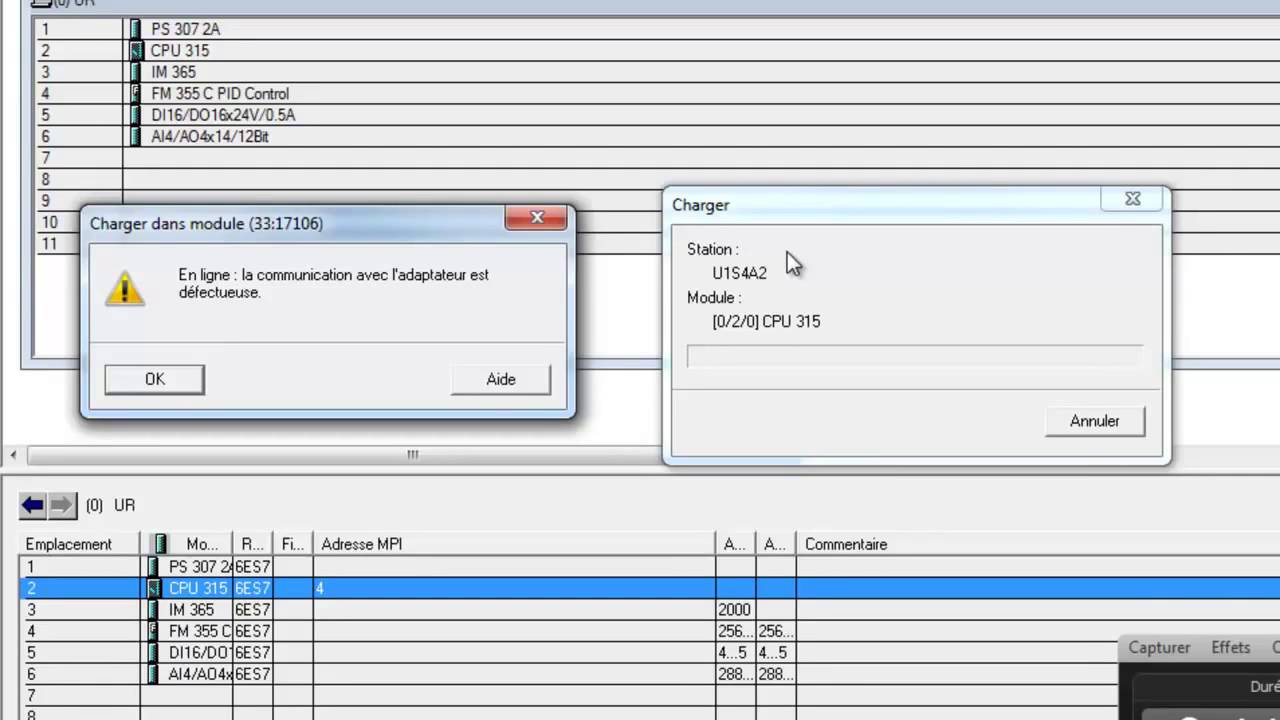
{"action": "left_click", "coordinate": [526, 221]}
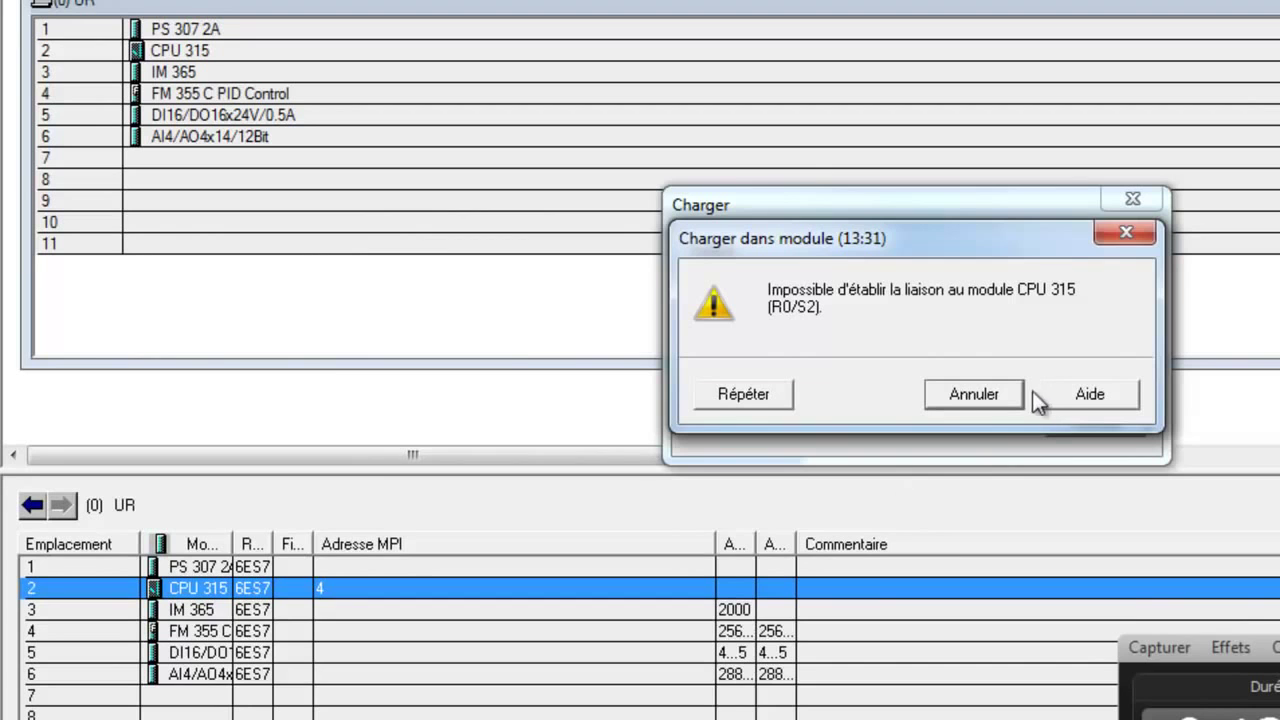
{"action": "left_click", "coordinate": [1129, 231]}
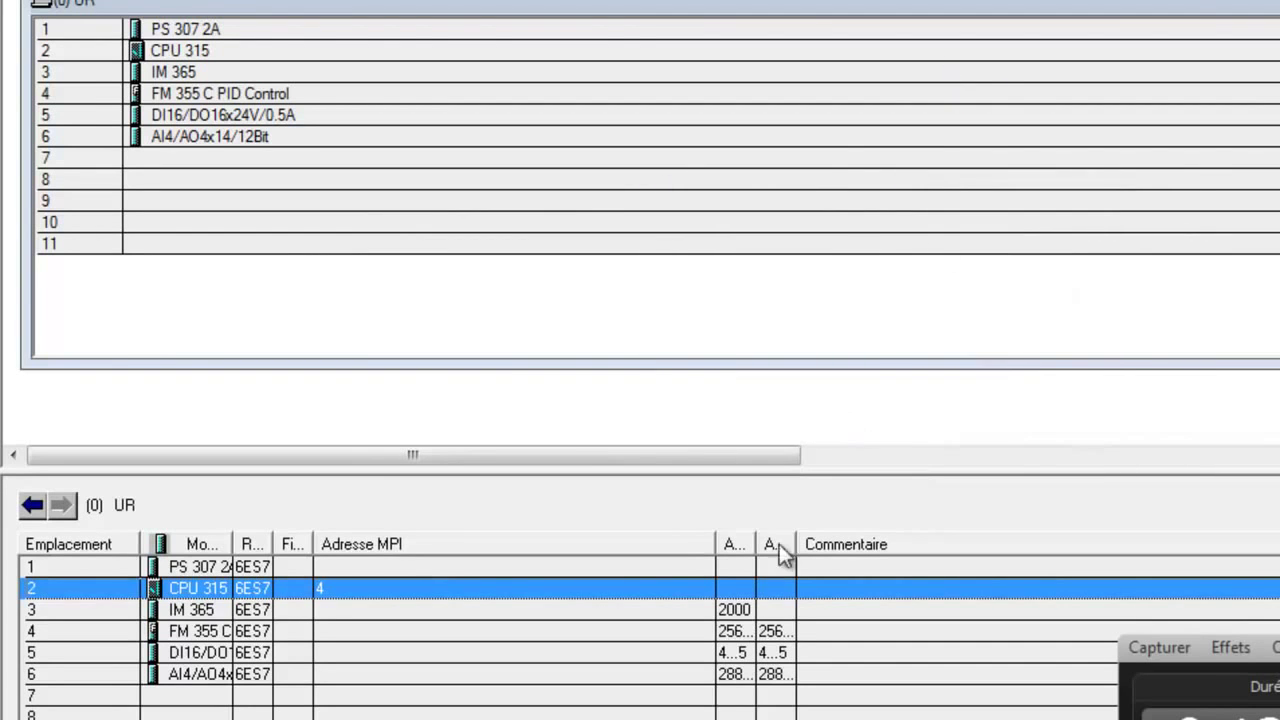
Return from the hardware configuration to SIMATIC Manager and open the S7-PLCSIM simulator.
{"action": "key", "text": "alt+F4"}
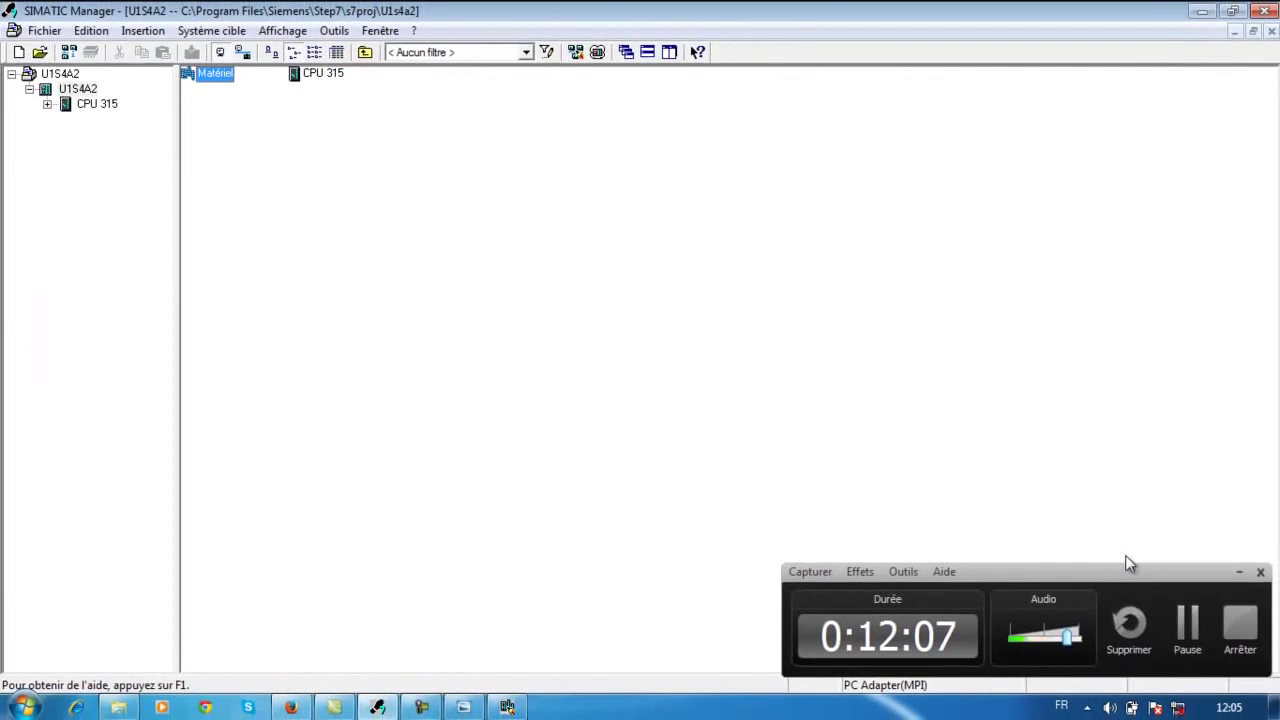
{"action": "left_click", "coordinate": [1240, 571]}
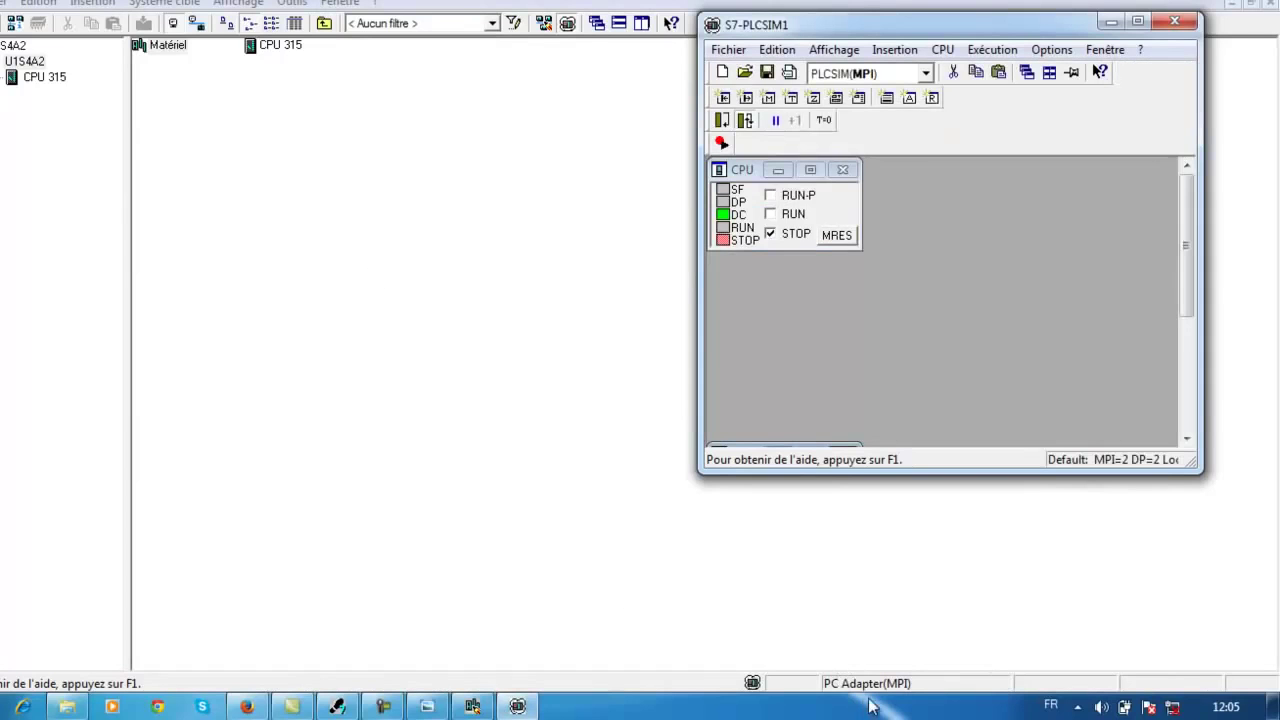
Look briefly at the picture in the image viewer, and close the spare window below the simulator's CPU window.
{"action": "left_click", "coordinate": [427, 706]}
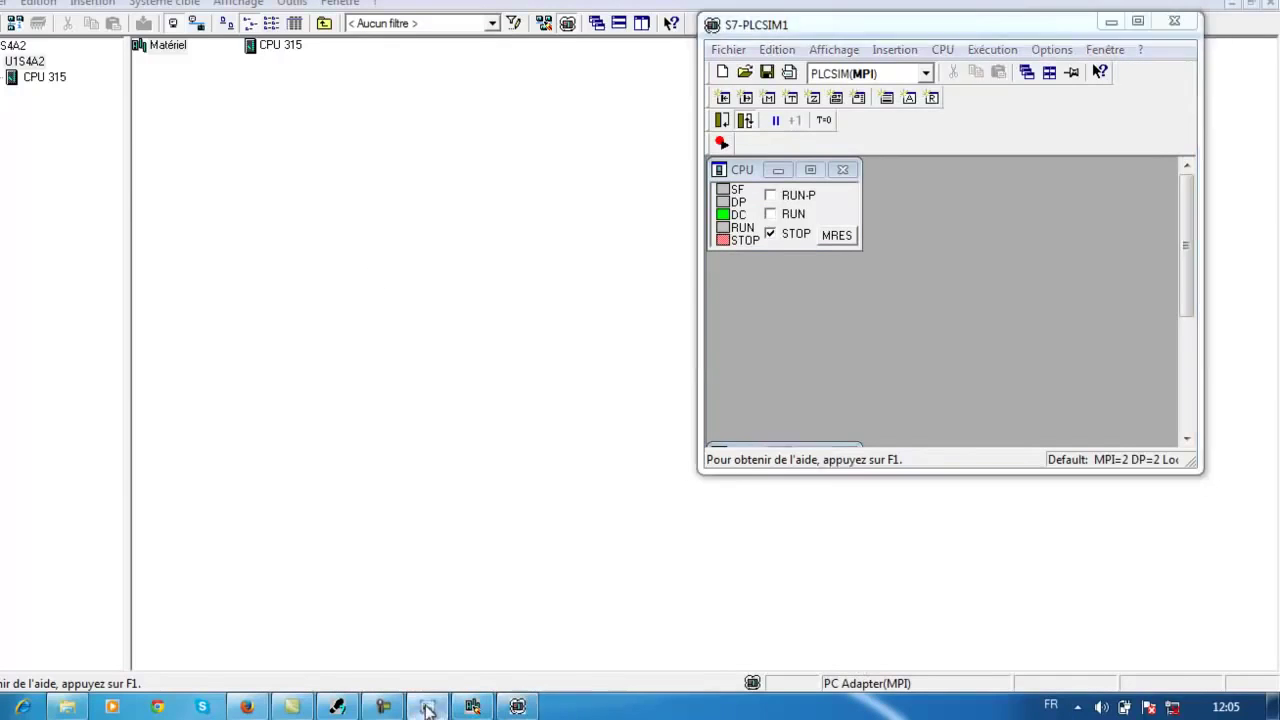
{"action": "left_click", "coordinate": [1215, 0]}
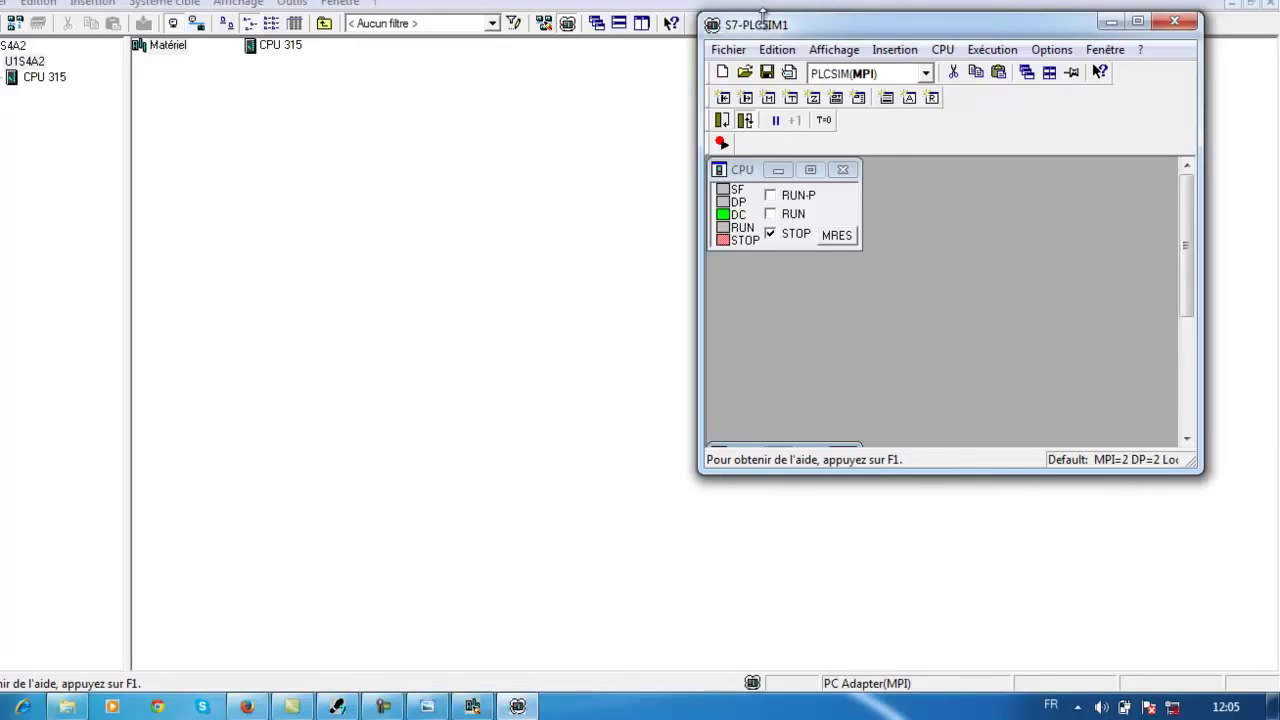
{"action": "left_click", "coordinate": [754, 445]}
{"action": "left_click", "coordinate": [829, 330]}
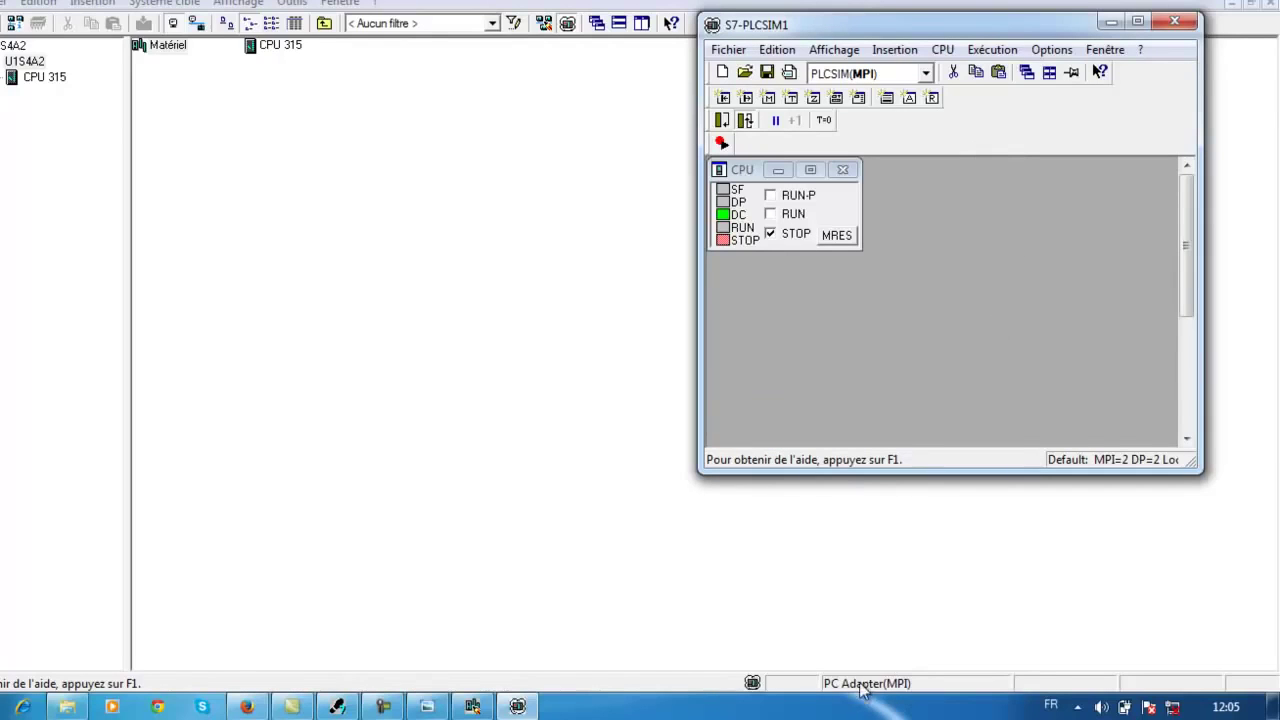
Examine the interface types the simulator offers besides PLCSIM(MPI), such as PROFIBUS, TCP/IP, ISO and Local.
{"action": "left_click", "coordinate": [588, 548]}
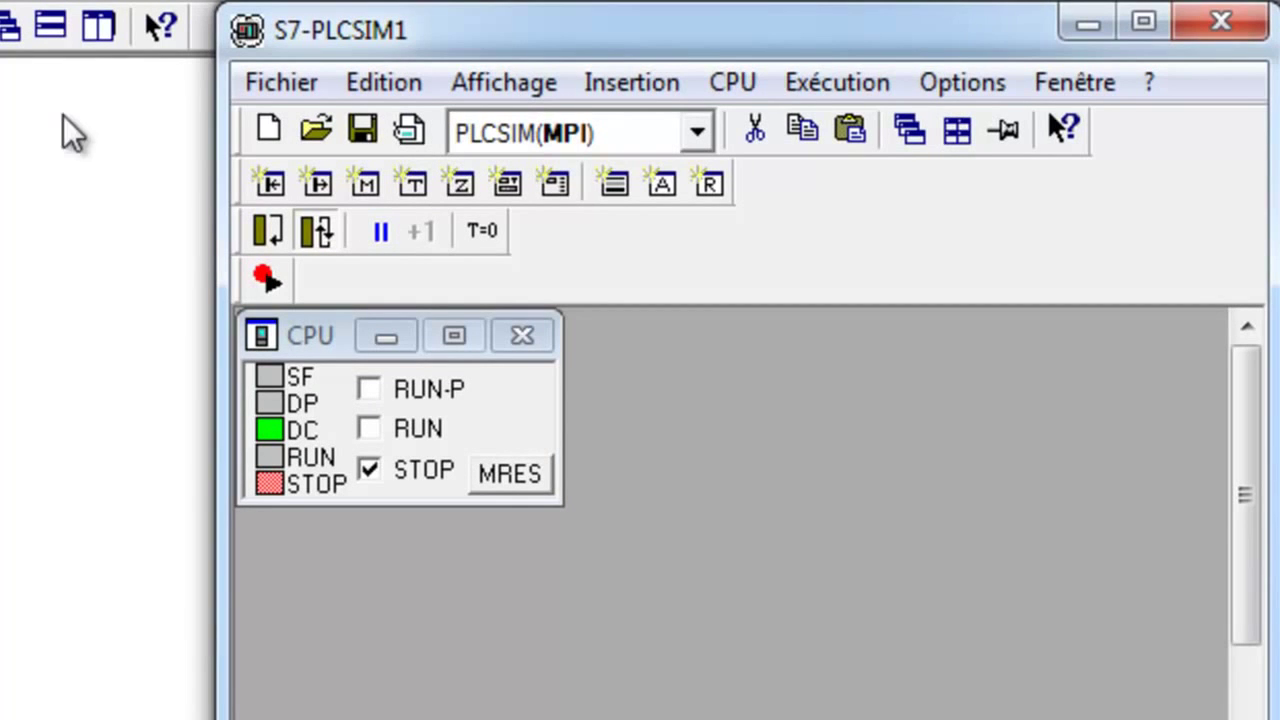
{"action": "left_click", "coordinate": [697, 131]}
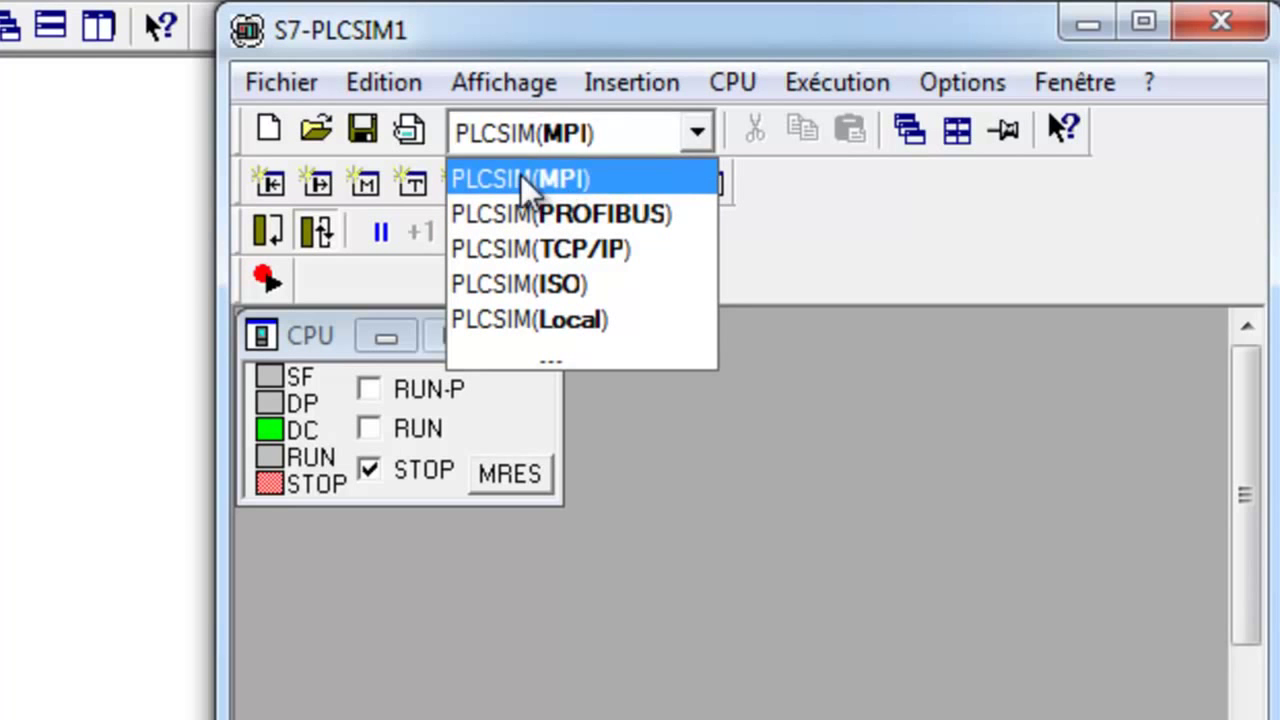
{"action": "left_click", "coordinate": [500, 356]}
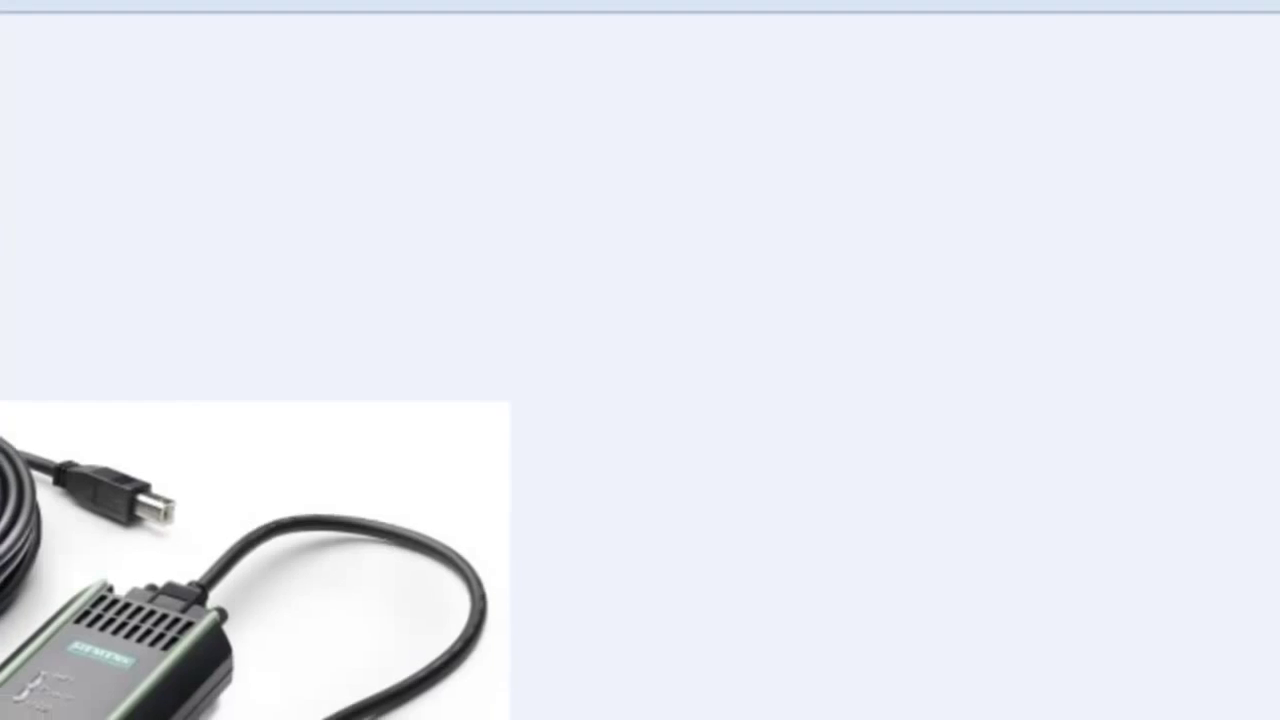